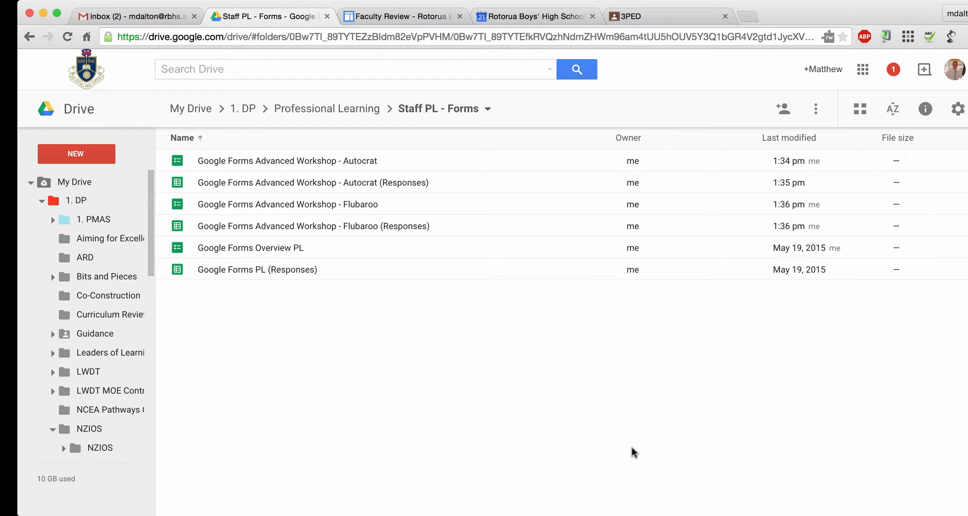
# Open the form "Google Forms Advanced Workshop - Autocrat" and go to its responses spreadsheet.
pyautogui.click(350, 166)
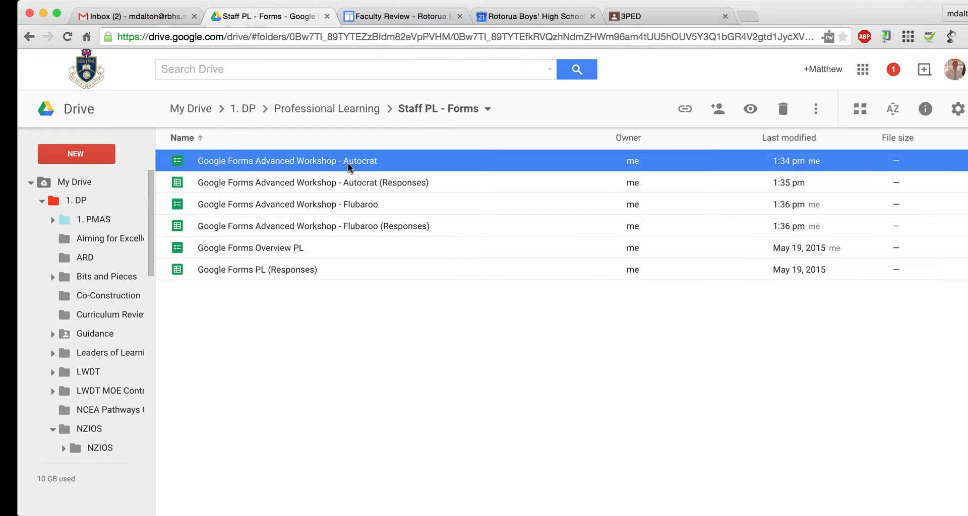
pyautogui.doubleClick(349, 166)
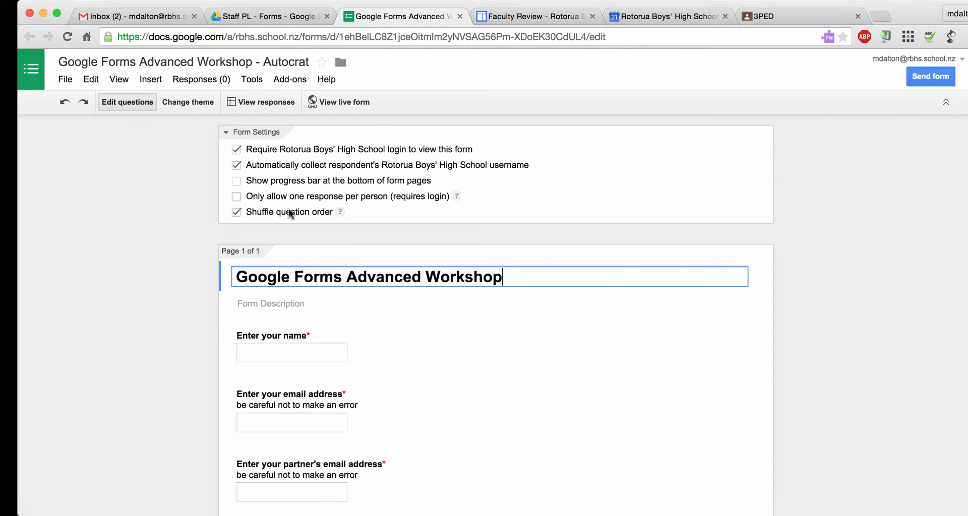
pyautogui.click(201, 79)
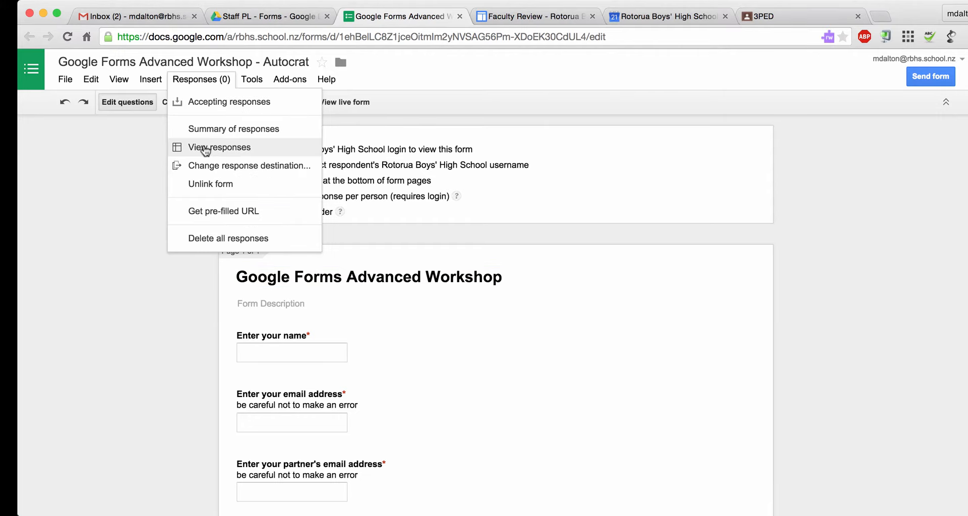
pyautogui.click(202, 147)
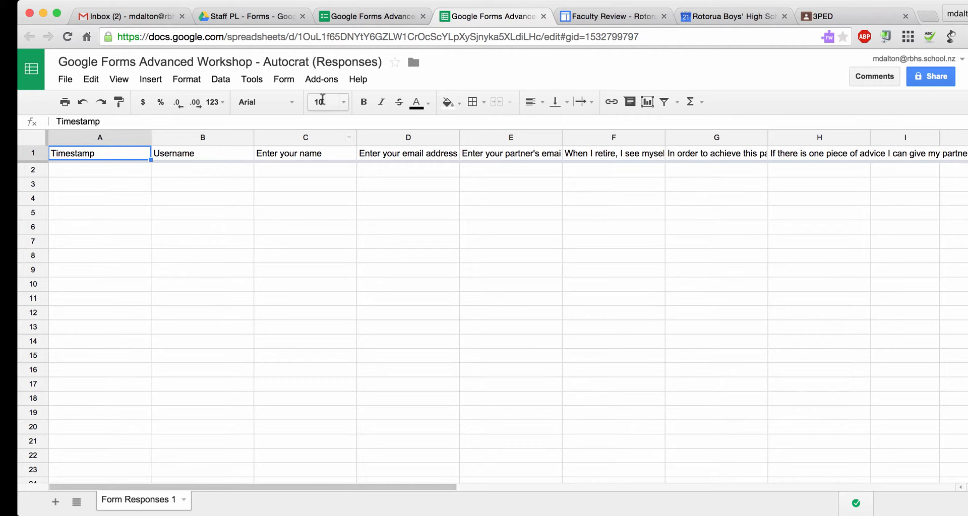
# Search the spreadsheet add-on gallery for "autocrat", and close the gallery.
pyautogui.click(324, 81)
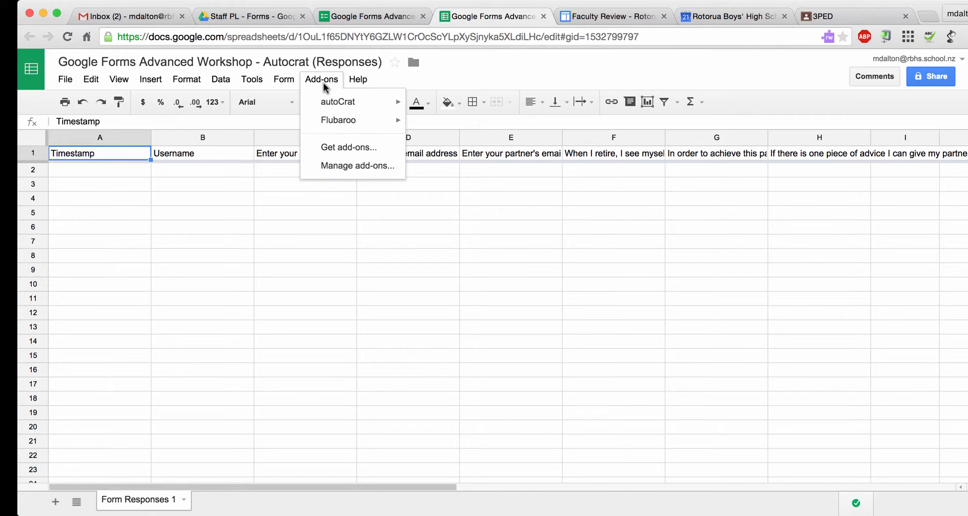
pyautogui.moveTo(328, 105)
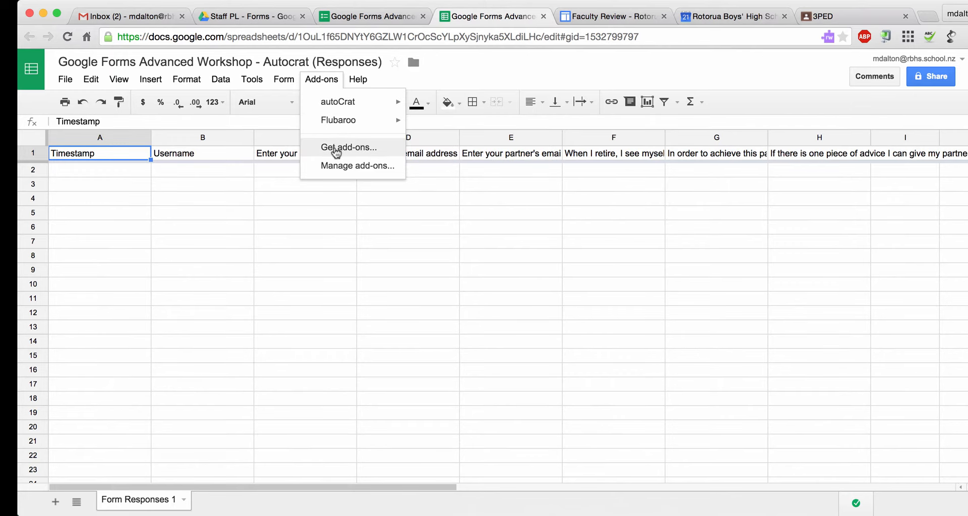
pyautogui.click(334, 147)
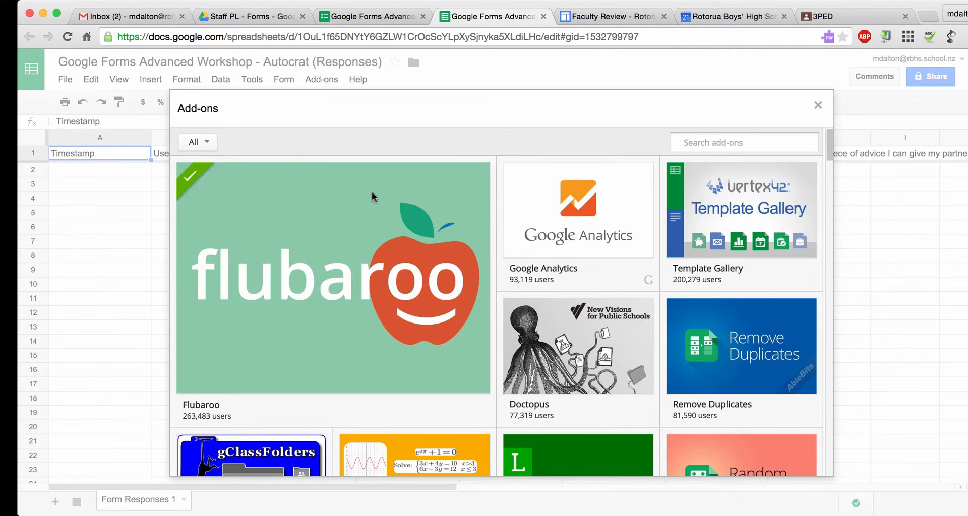
pyautogui.click(706, 143)
pyautogui.write('autocrat')
pyautogui.press('Return')
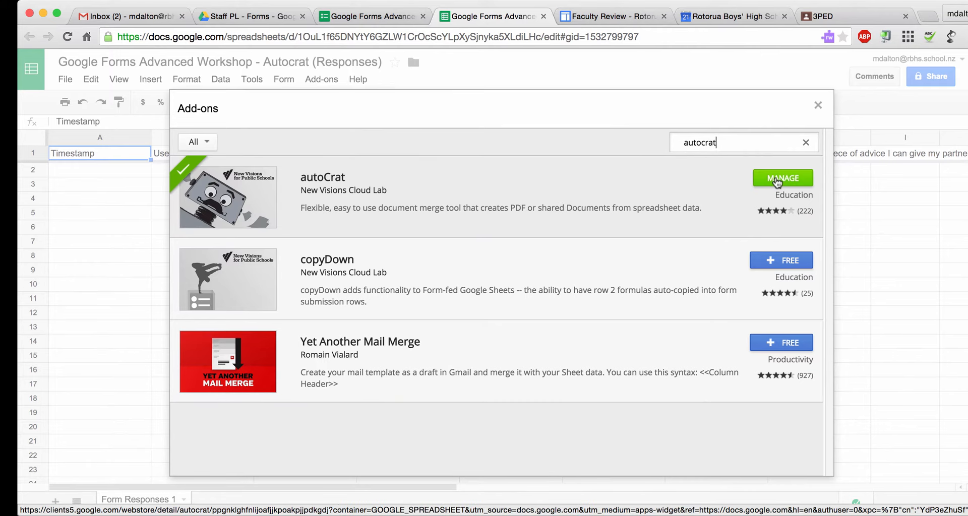
pyautogui.click(818, 106)
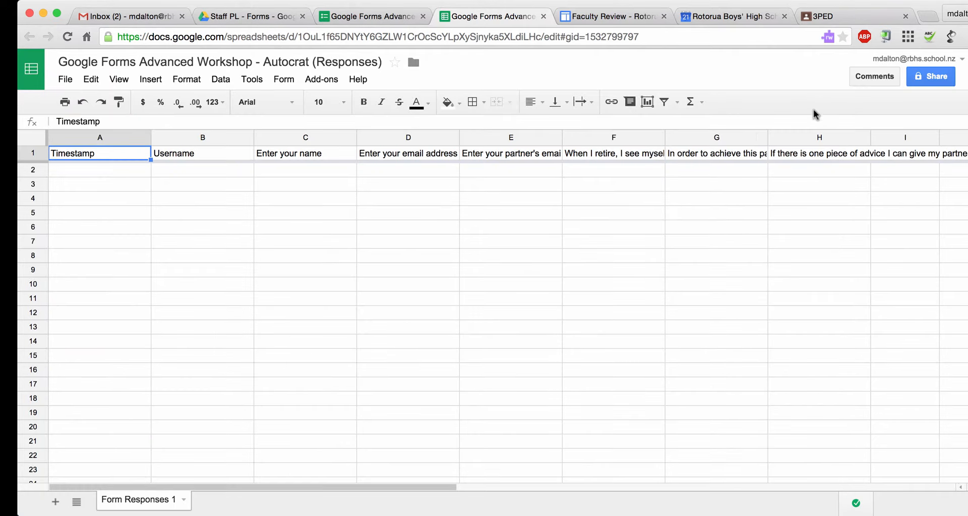
# Launch the autoCrat add-on and view the template choices for a new merge job, leaving without choosing one.
pyautogui.click(331, 82)
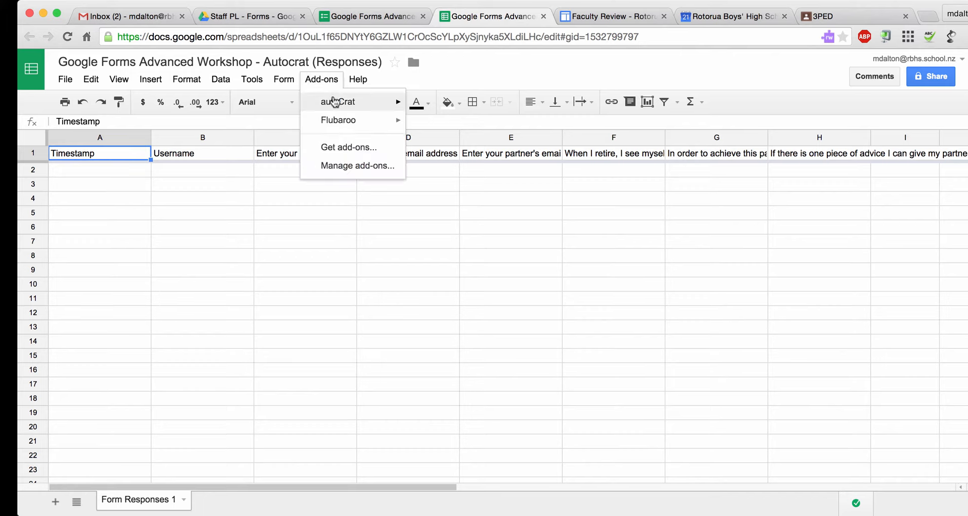
pyautogui.click(428, 105)
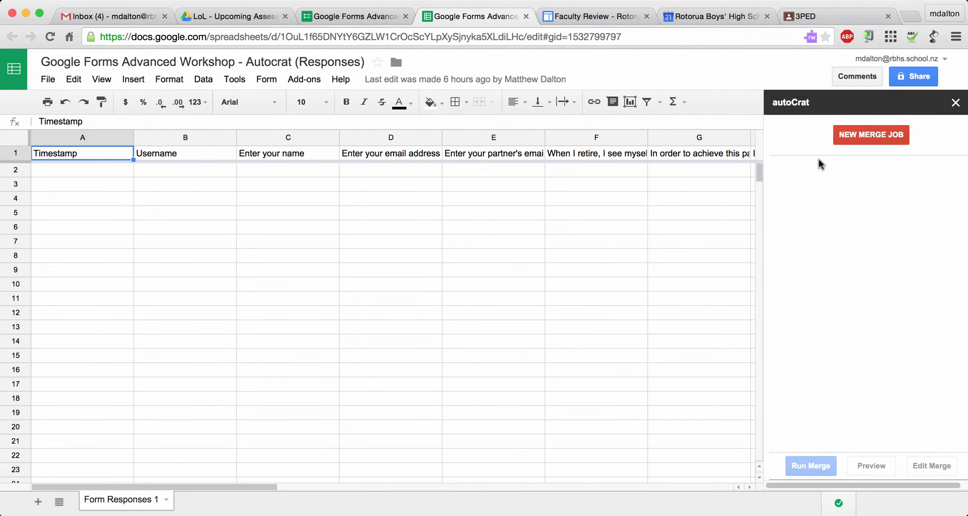
pyautogui.click(860, 136)
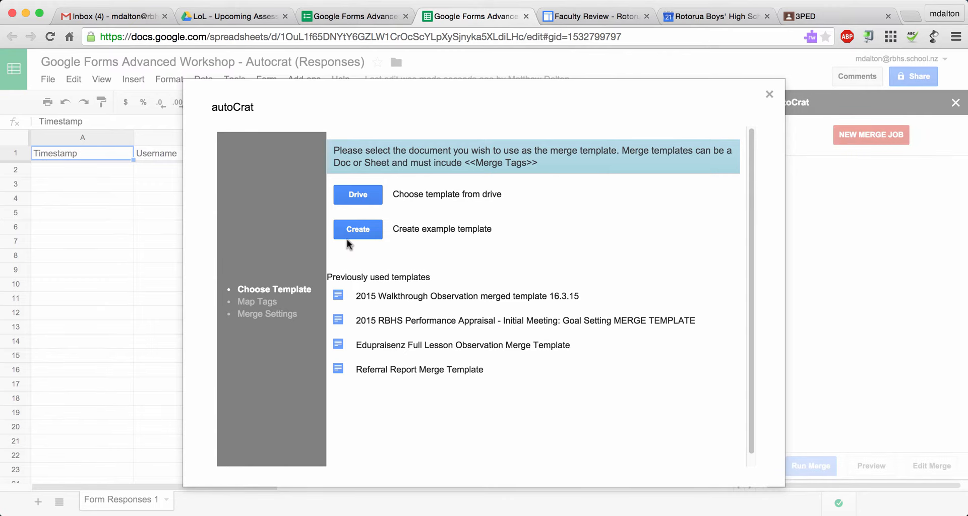
pyautogui.click(768, 96)
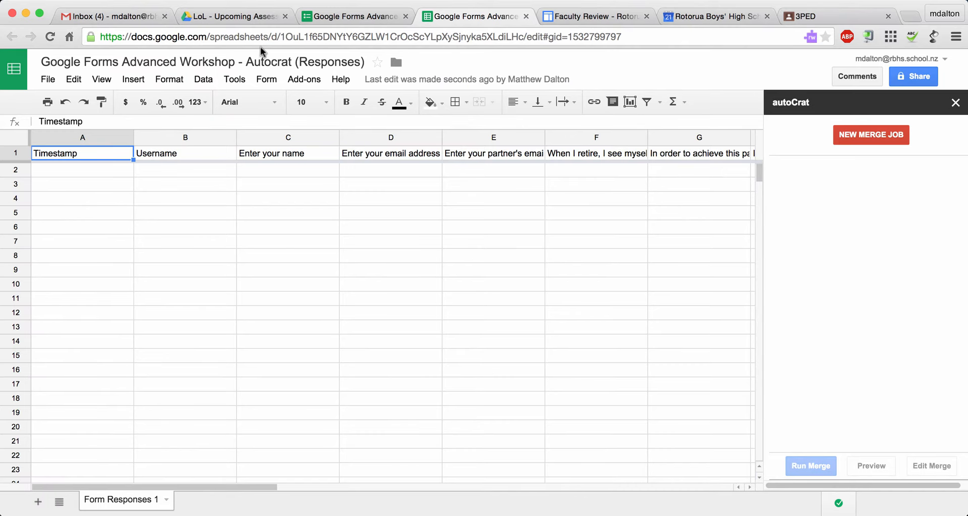
# Switch to Google Drive and open the "Staff PL - Forms" folder inside Professional Learning.
pyautogui.click(228, 16)
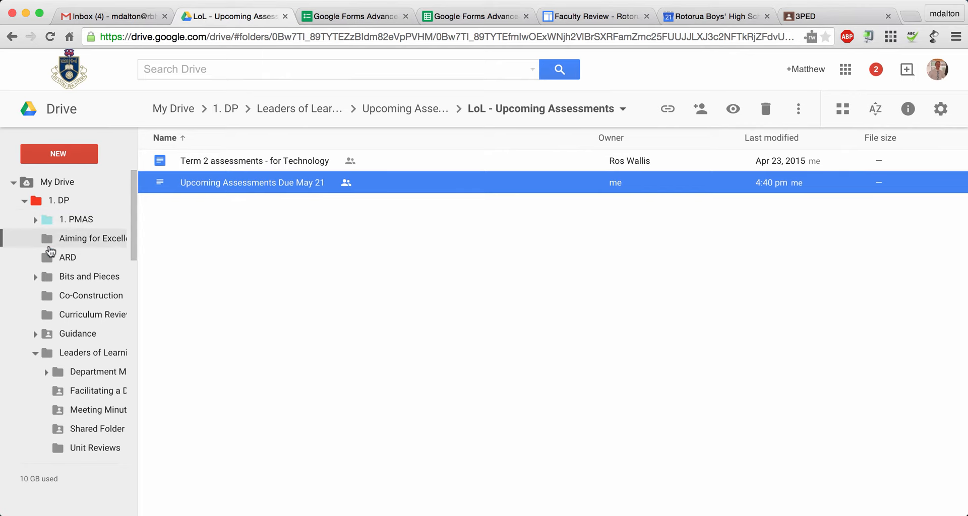
pyautogui.scroll(-5, 48, 250)
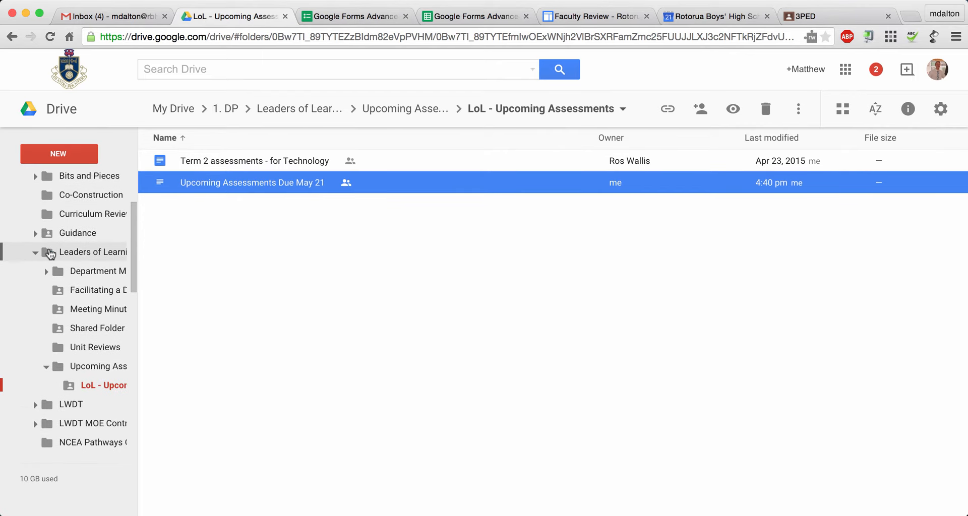
pyautogui.scroll(-1, 49, 253)
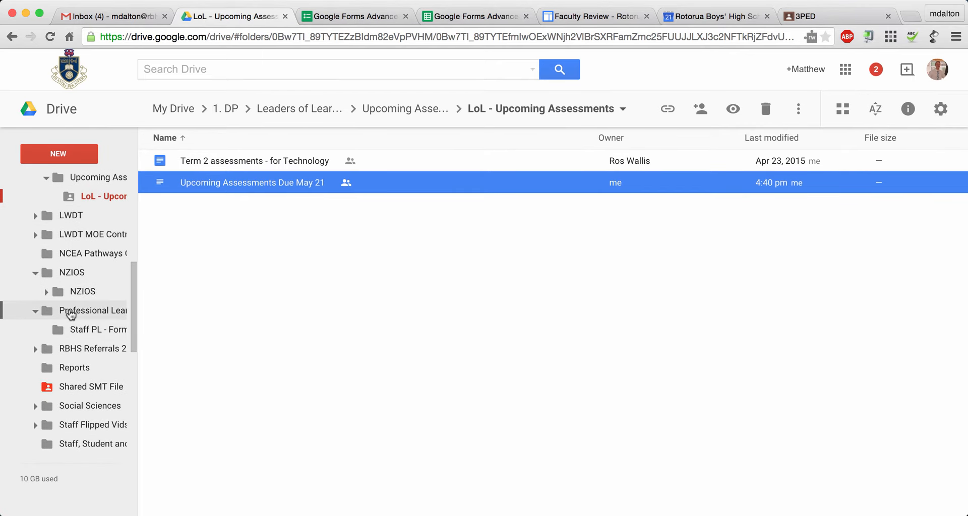
pyautogui.click(81, 327)
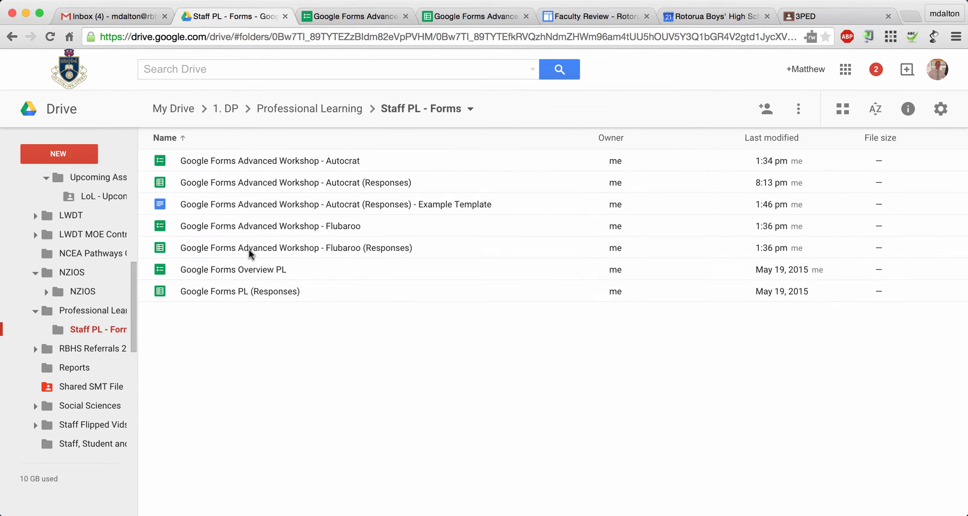
# Create a folder named "AutoCrat example" in the Staff PL - Forms folder.
pyautogui.click(68, 152)
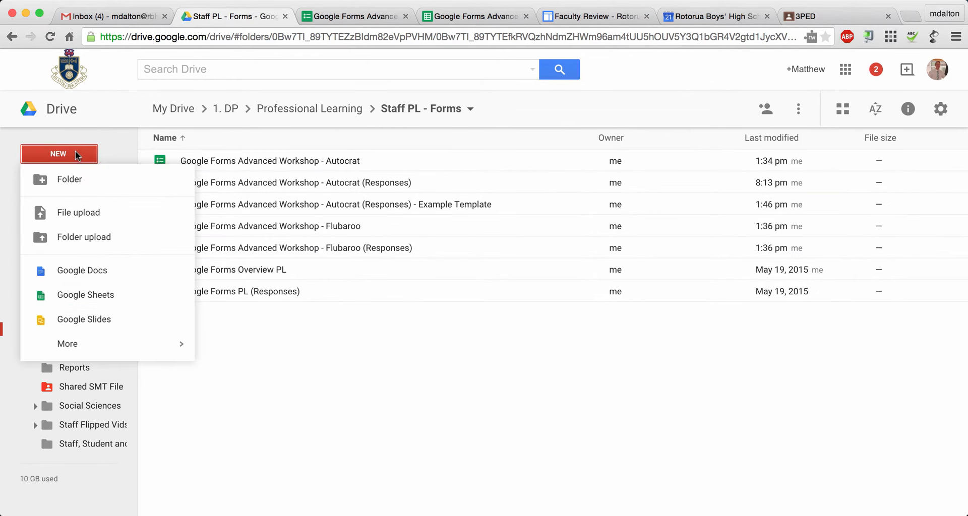
pyautogui.click(79, 184)
pyautogui.write('Autocrat')
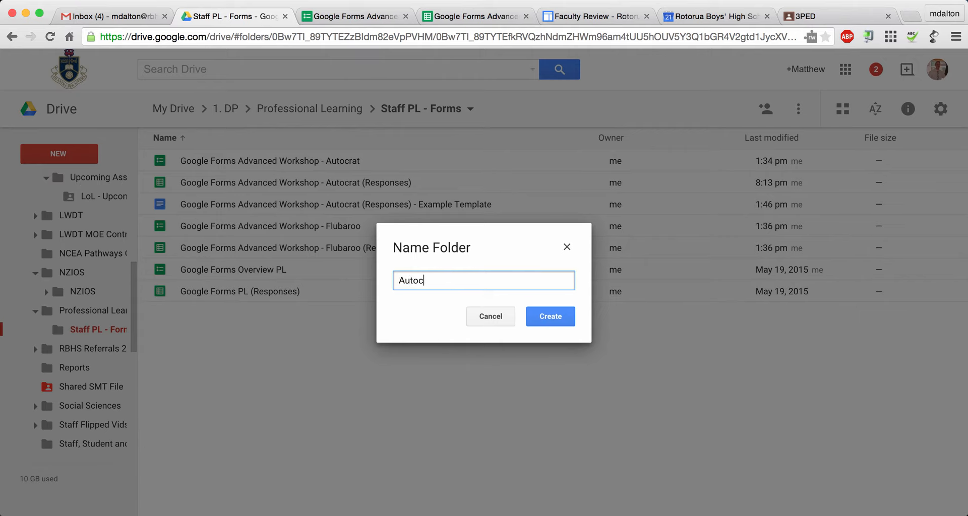
pyautogui.press('BackSpace')
pyautogui.press('BackSpace')
pyautogui.press('BackSpace')
pyautogui.press('BackSpace')
pyautogui.write('Crat example')
pyautogui.click(543, 318)
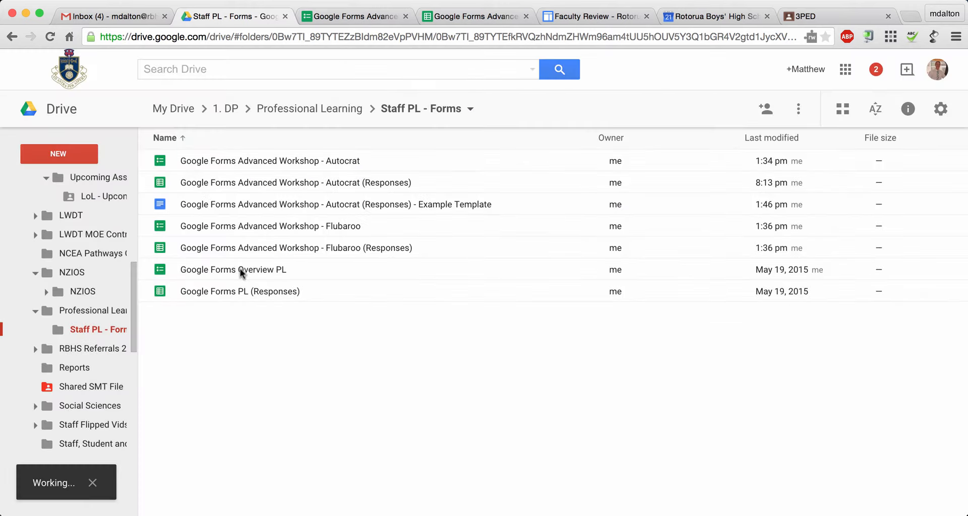
# Open the AutoCrat example folder and create a new Google Docs document in it.
pyautogui.doubleClick(201, 160)
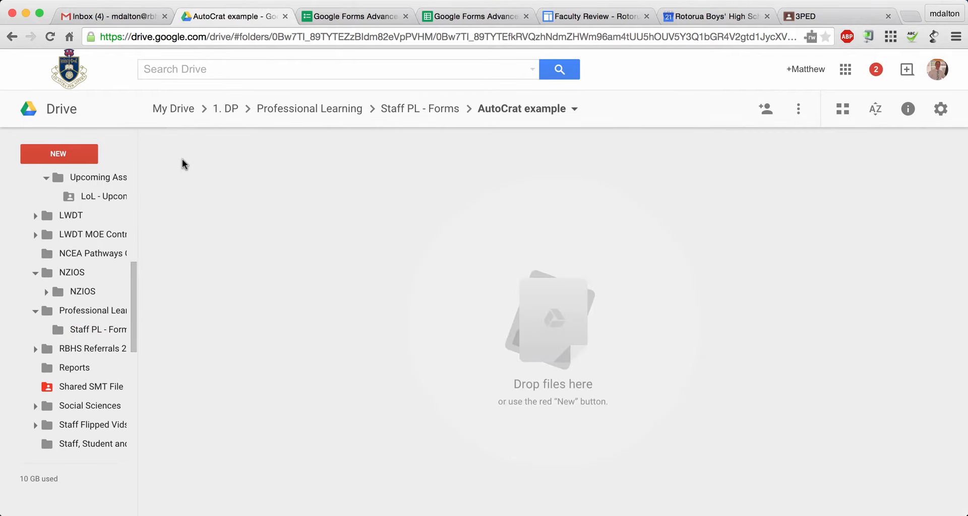
pyautogui.click(64, 153)
pyautogui.click(83, 272)
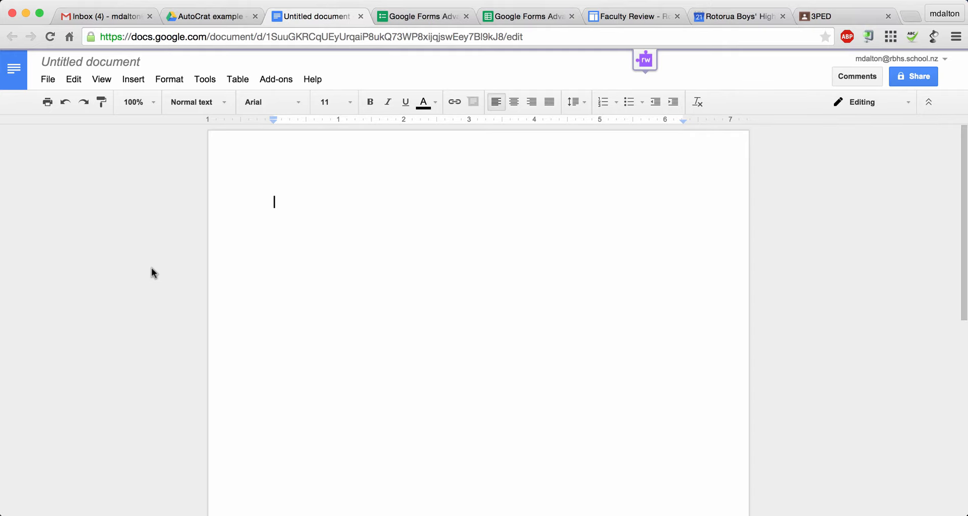
# Insert the school crest image from the desktop into the blank document, restoring the browser window's width.
pyautogui.moveTo(2, 225); pyautogui.dragTo(214, 242)
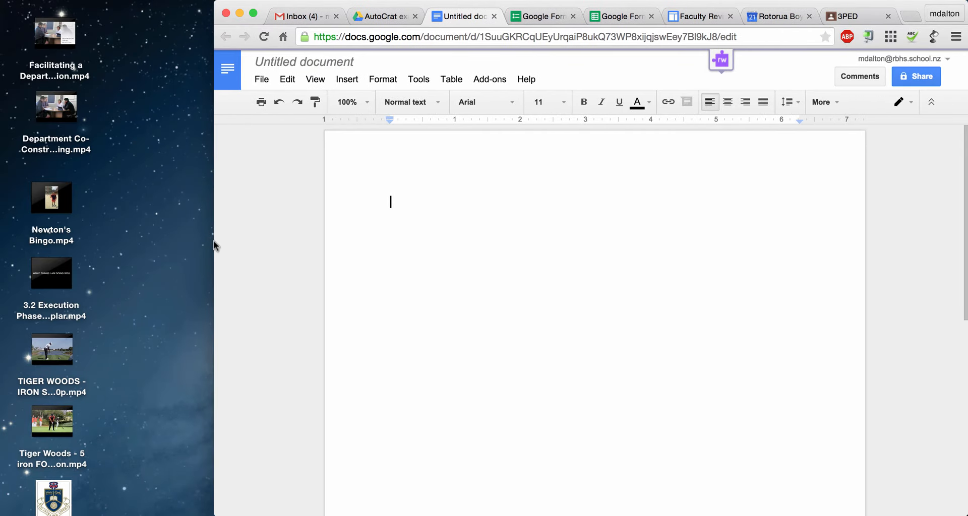
pyautogui.moveTo(53, 494); pyautogui.dragTo(588, 216)
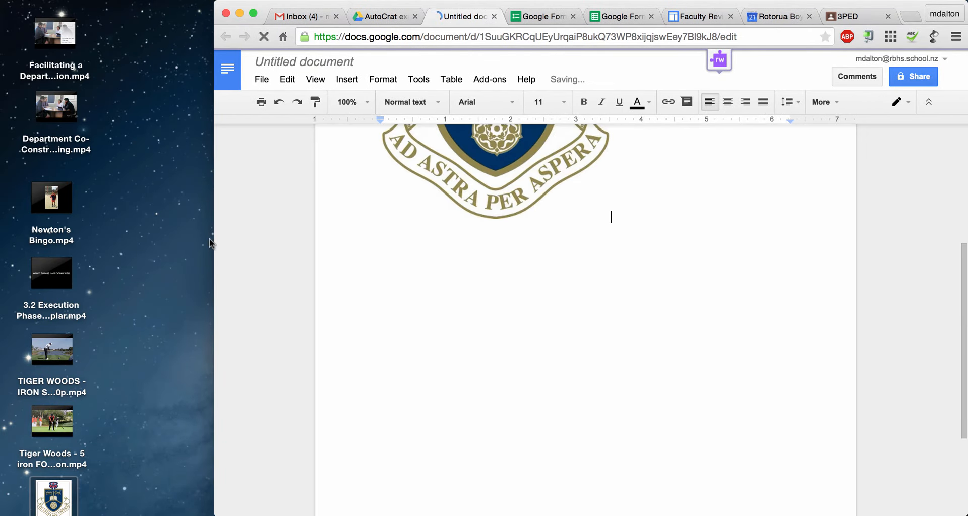
pyautogui.moveTo(216, 240); pyautogui.dragTo(6, 247)
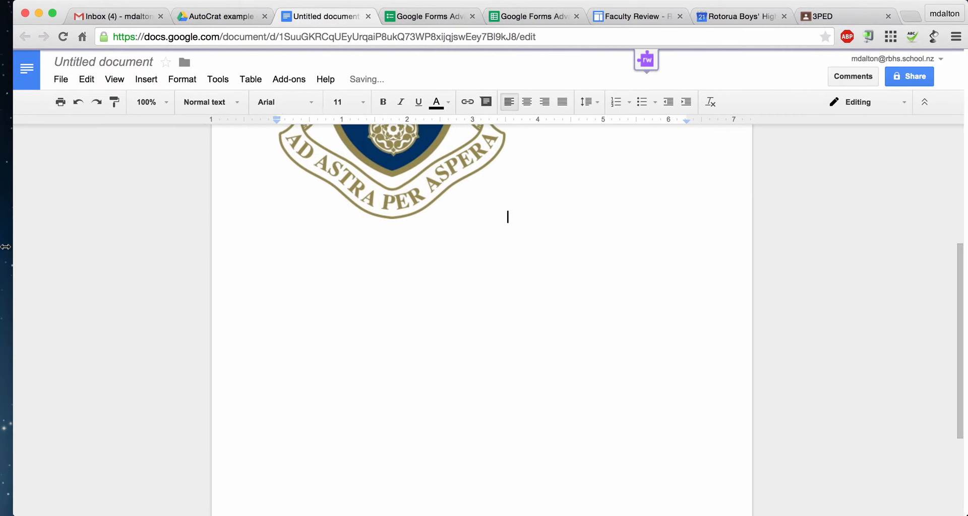
# Centre the school crest on the page and shrink it to about 1.4 inches wide.
pyautogui.scroll(3, 413, 195)
pyautogui.click(427, 218)
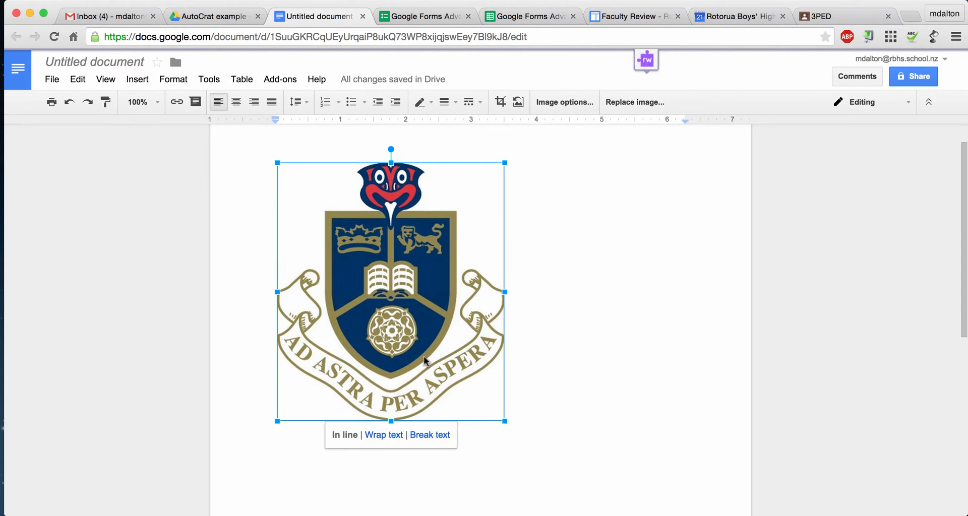
pyautogui.click(236, 102)
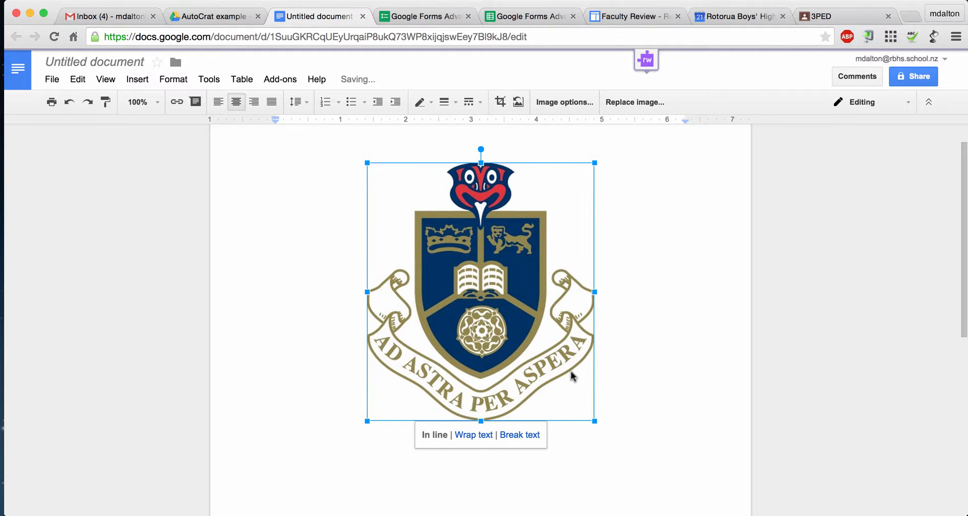
pyautogui.moveTo(594, 421); pyautogui.dragTo(458, 258)
# Add the centred merge tag "<<Name>>" below the crest and start a left-aligned line two lines down.
pyautogui.click(584, 263)
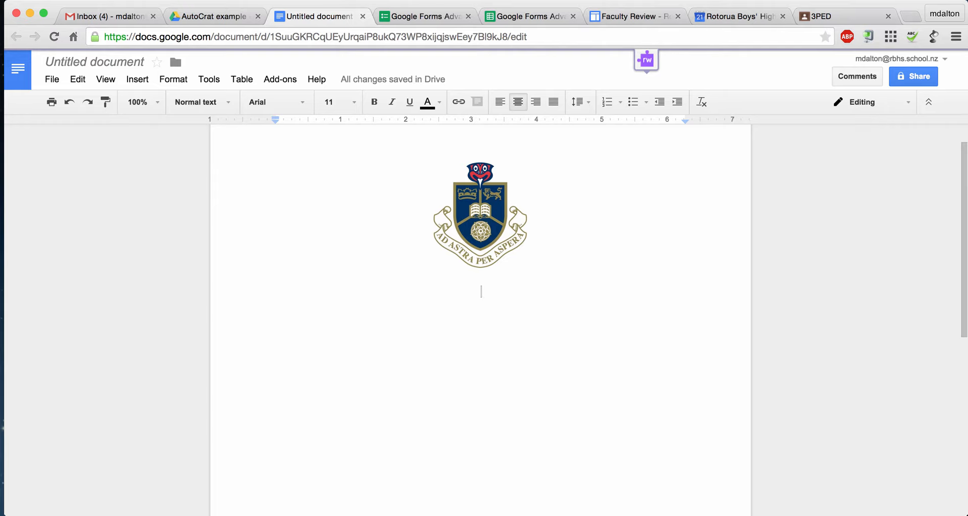
pyautogui.write('<<Name>>')
pyautogui.press('Return')
pyautogui.press('Return')
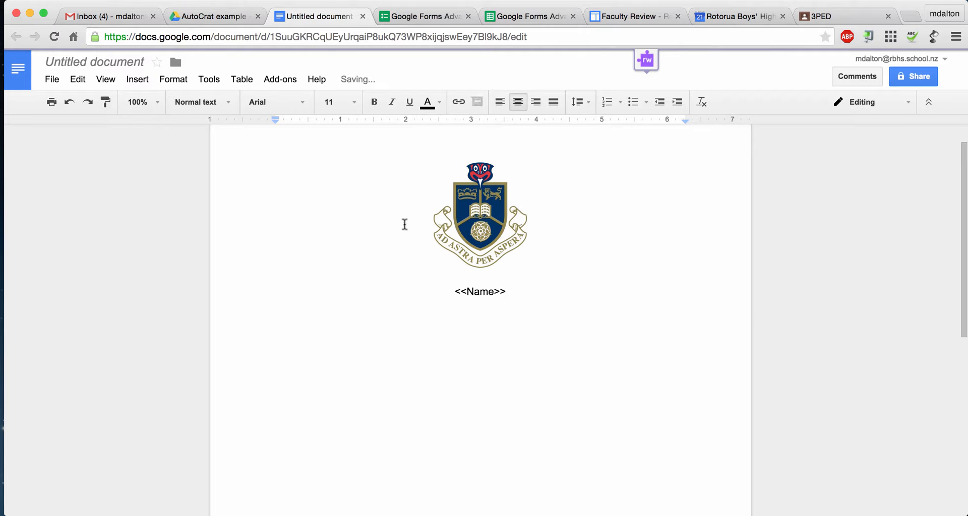
pyautogui.click(499, 102)
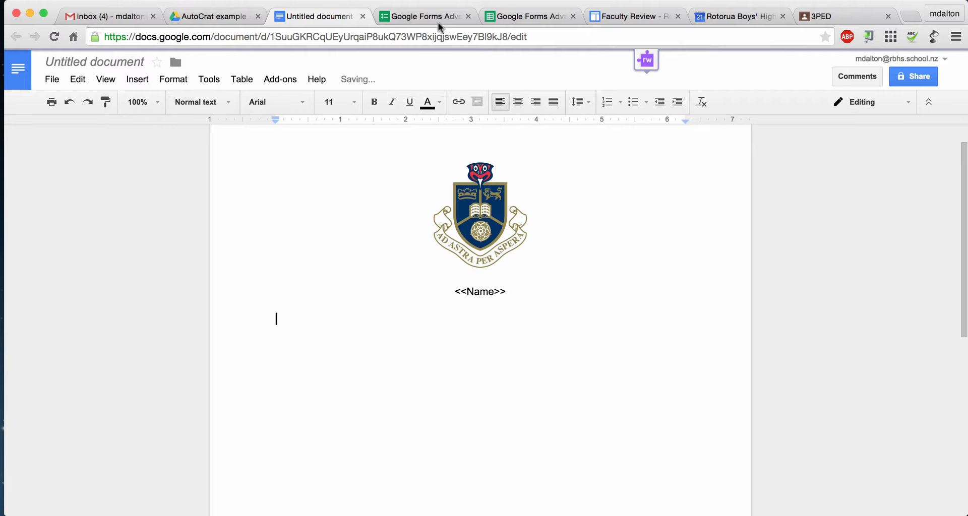
# Copy the question heading "When I retire, I see myself...." from the responses spreadsheet into the document below the name tag.
pyautogui.click(512, 14)
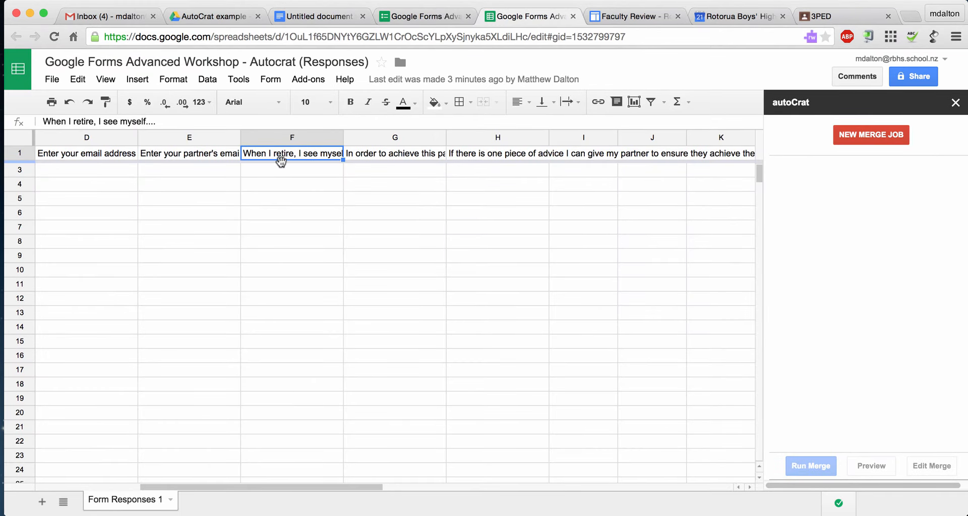
pyautogui.click(294, 16)
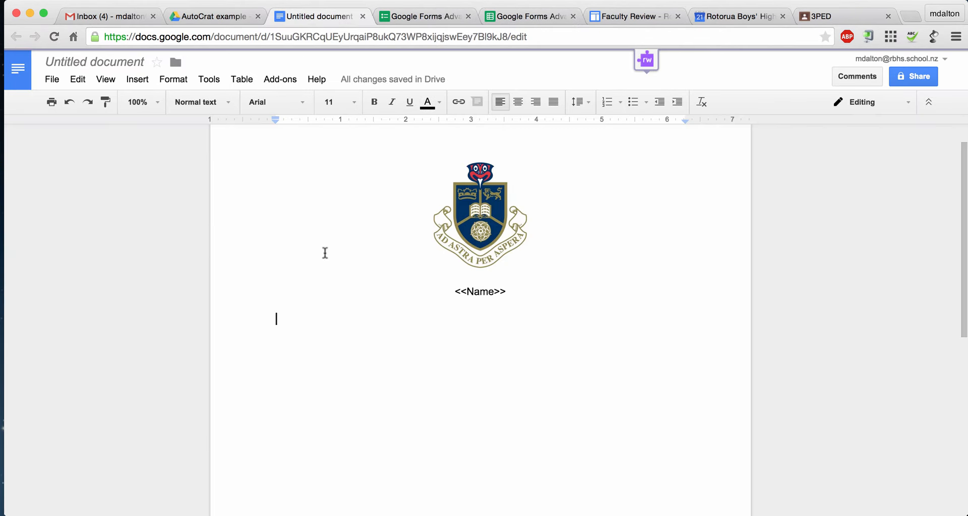
pyautogui.write('When I retire, I see myself....')
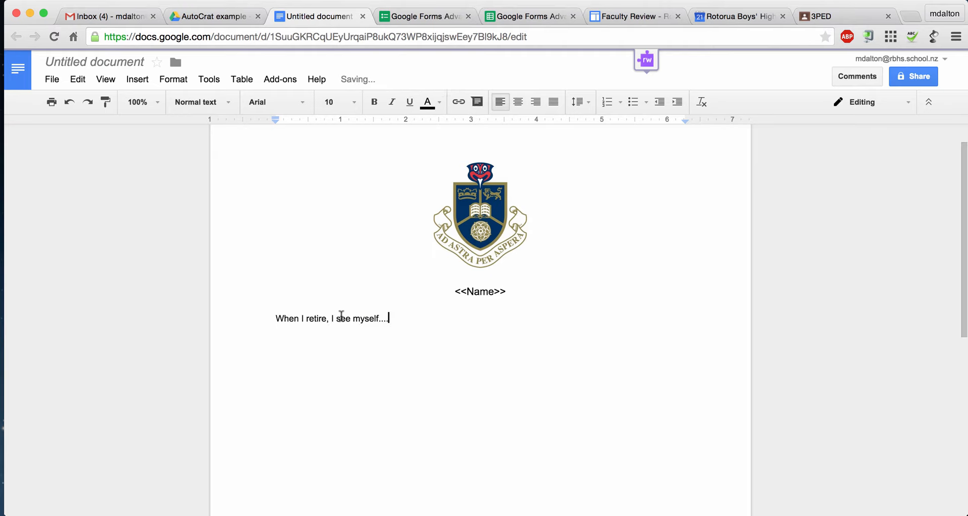
# Replace the trailing dots of the retirement heading with a space and the merge tag "<<When I retire, I see myself....>>".
pyautogui.hotkey('shift', 'Left')
pyautogui.hotkey('shift', 'Left')
pyautogui.hotkey('shift', 'Left')
pyautogui.hotkey('shift', 'Left')
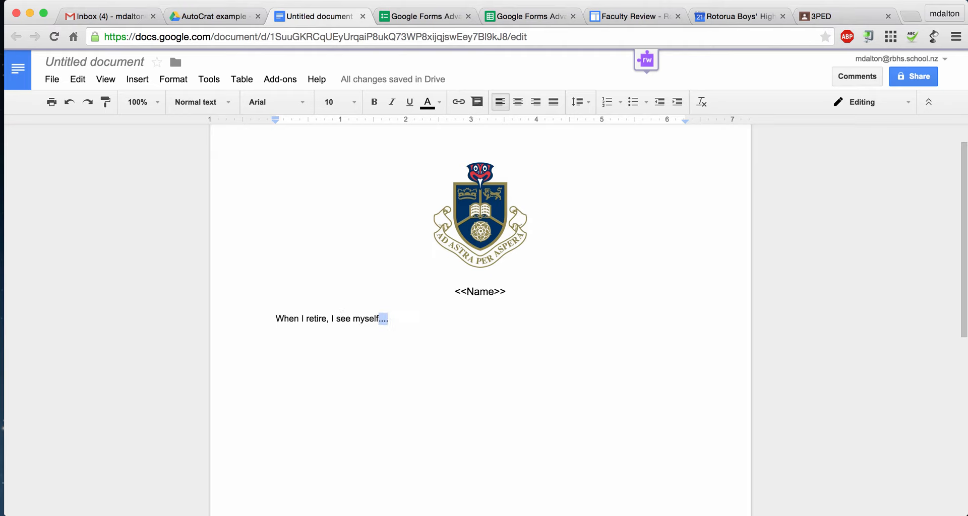
pyautogui.write('<<')
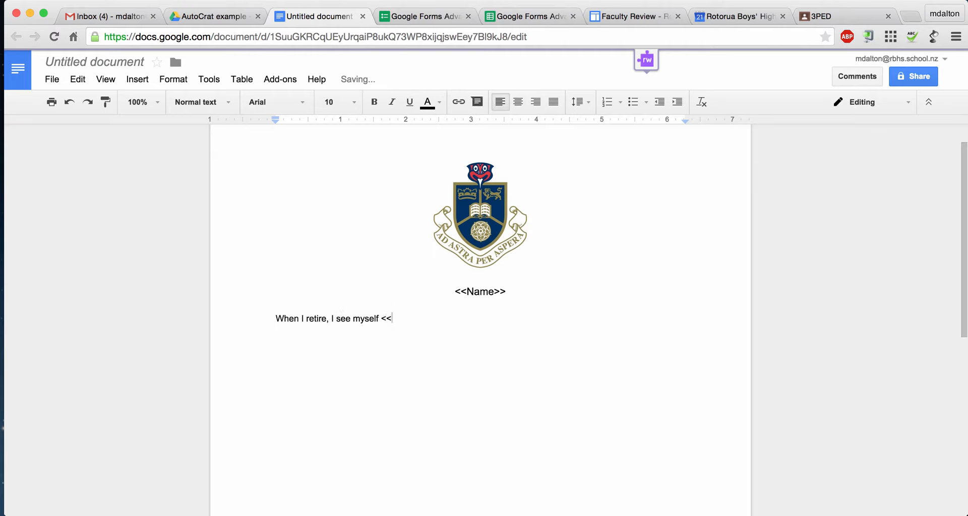
pyautogui.write('When I retire, I see myself....')
pyautogui.write('>>')
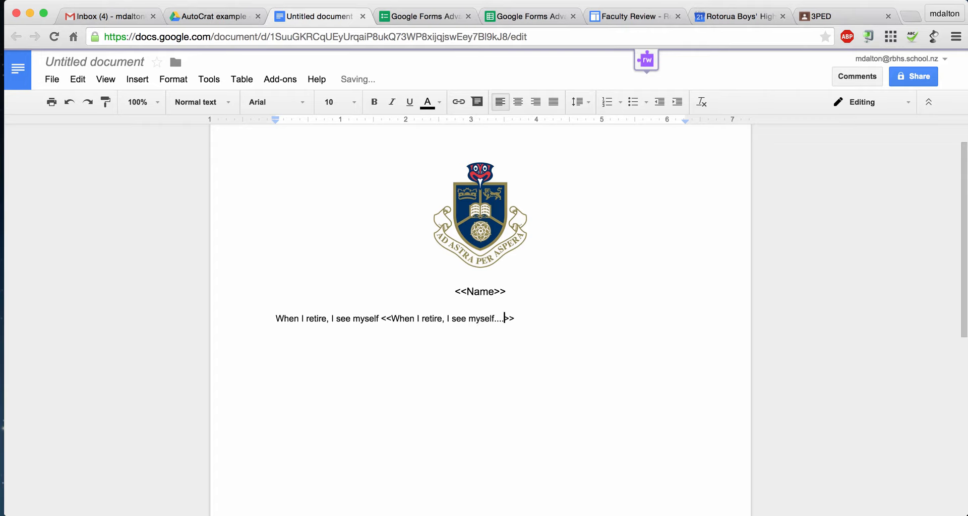
# Format the "<<When I retire, I see myself....>>" tag as bold, italic and underlined.
pyautogui.moveTo(515, 318); pyautogui.dragTo(382, 318)
pyautogui.press('super+b')
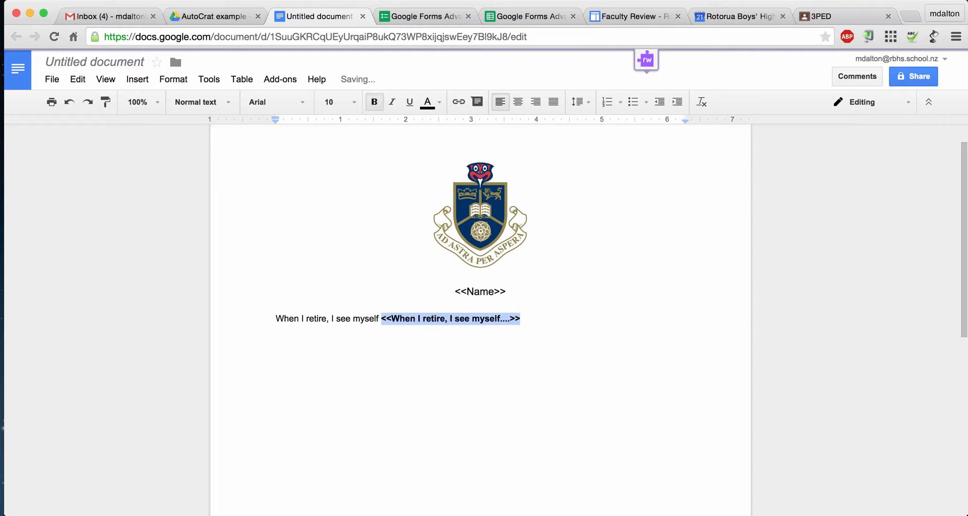
pyautogui.press('super+i')
pyautogui.press('super+u')
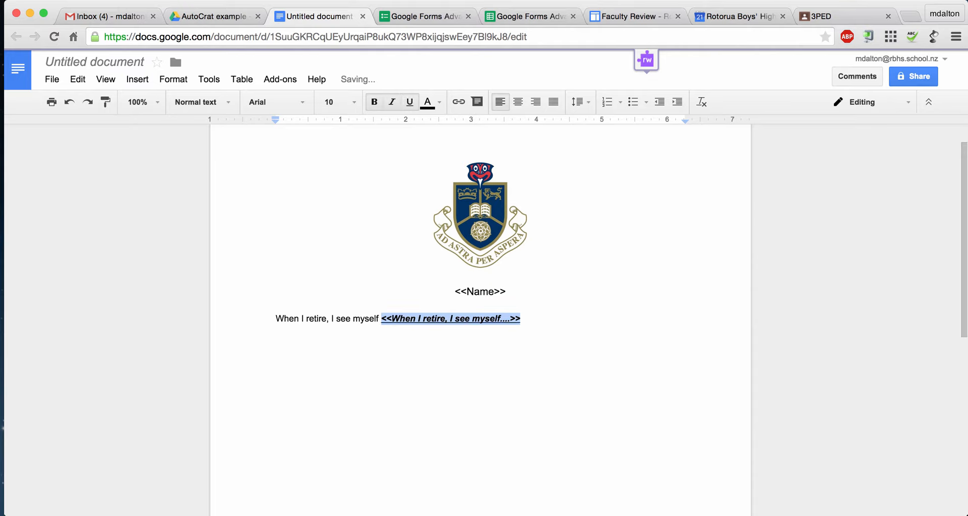
pyautogui.press('Right')
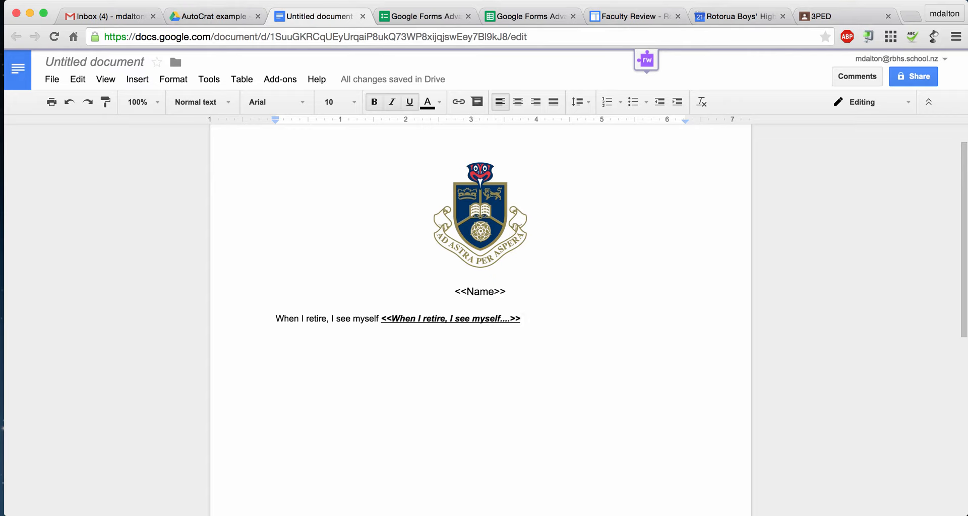
# Remove the bold and underline from the retirement merge tag, keeping italic, and start a new paragraph below it.
pyautogui.moveTo(521, 318); pyautogui.dragTo(382, 319)
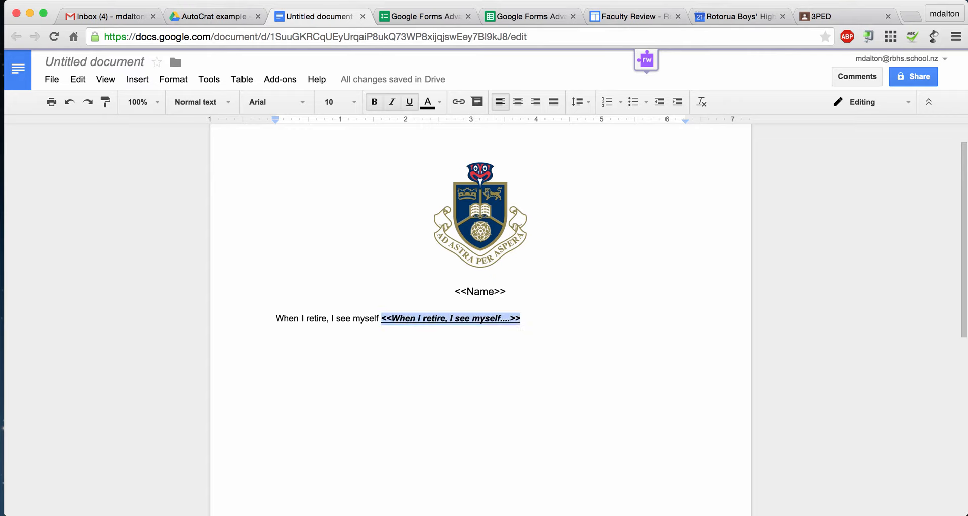
pyautogui.press('super+b')
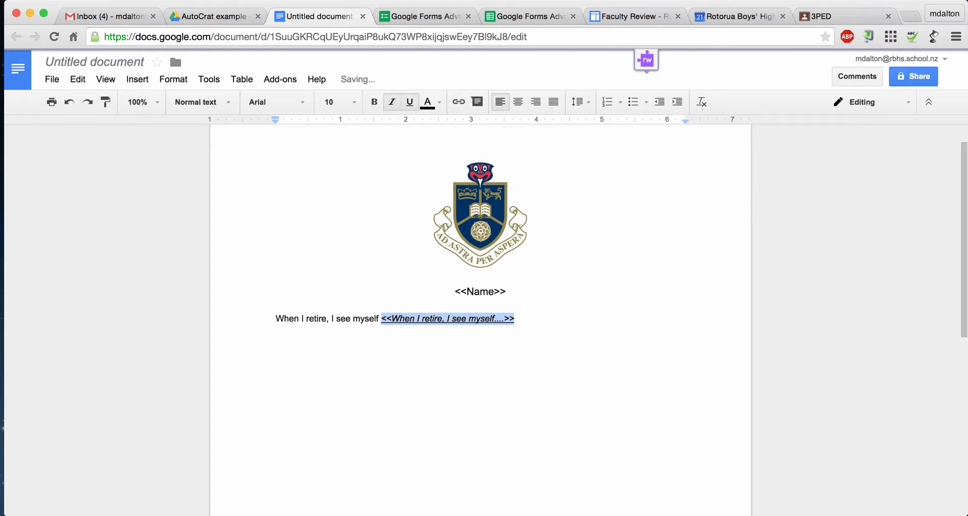
pyautogui.press('super+u')
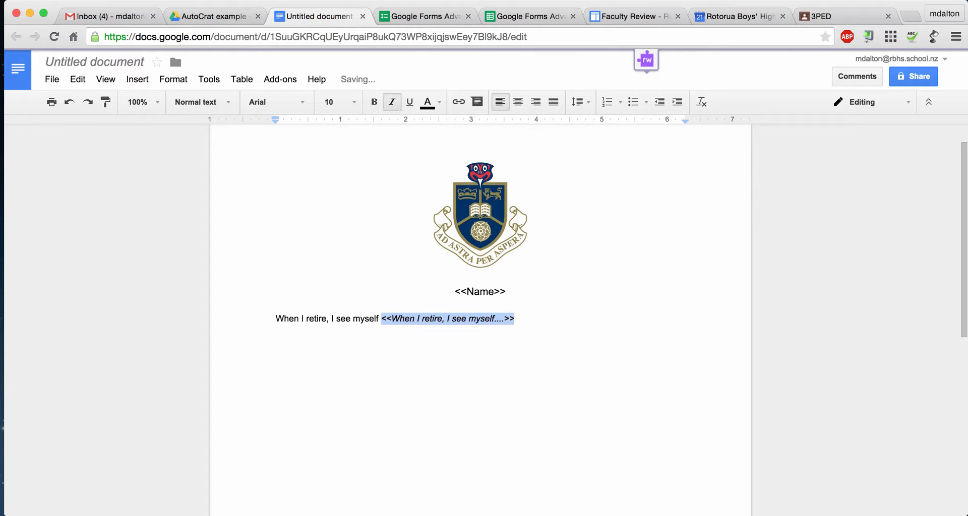
pyautogui.press('Right')
pyautogui.press('Return')
pyautogui.press('Return')
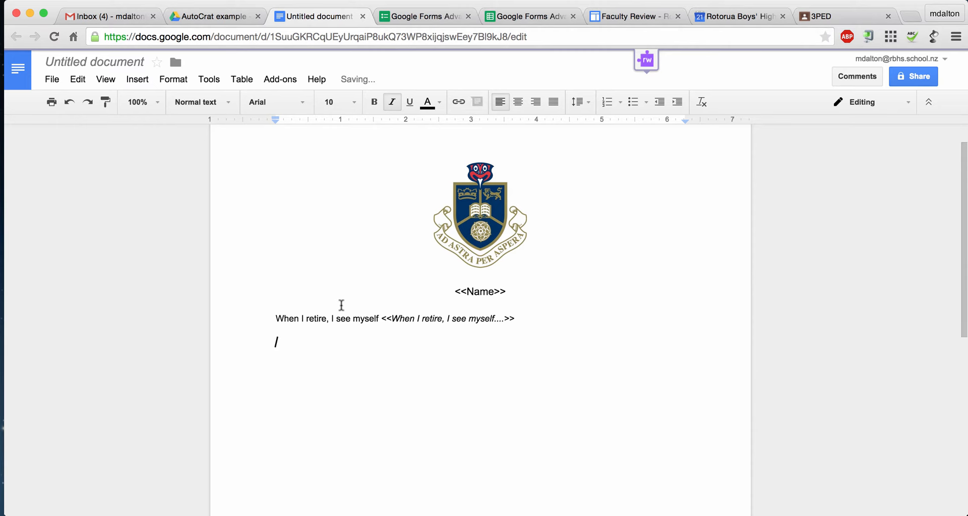
# Copy the heading "In order to achieve this paradise I previously described, I need to..." from the responses spreadsheet into the document's new paragraph.
pyautogui.click(508, 15)
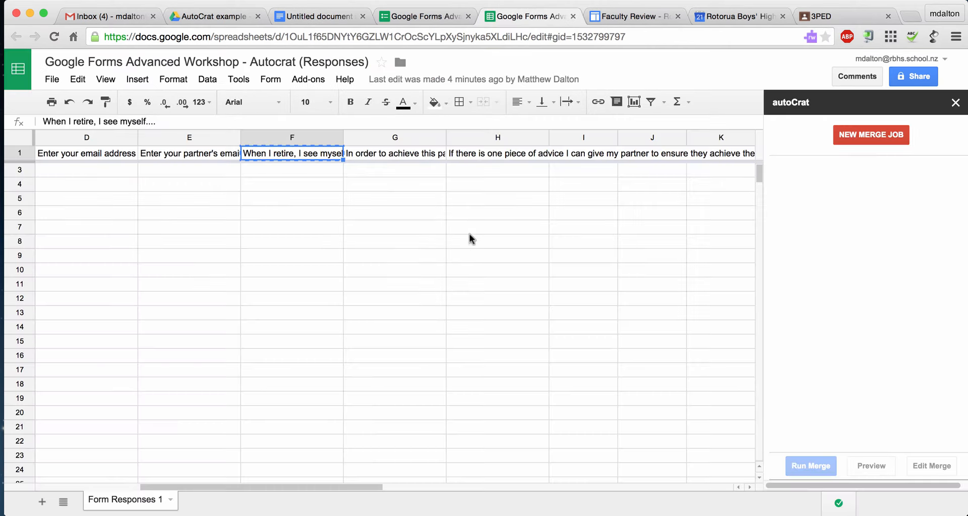
pyautogui.click(389, 156)
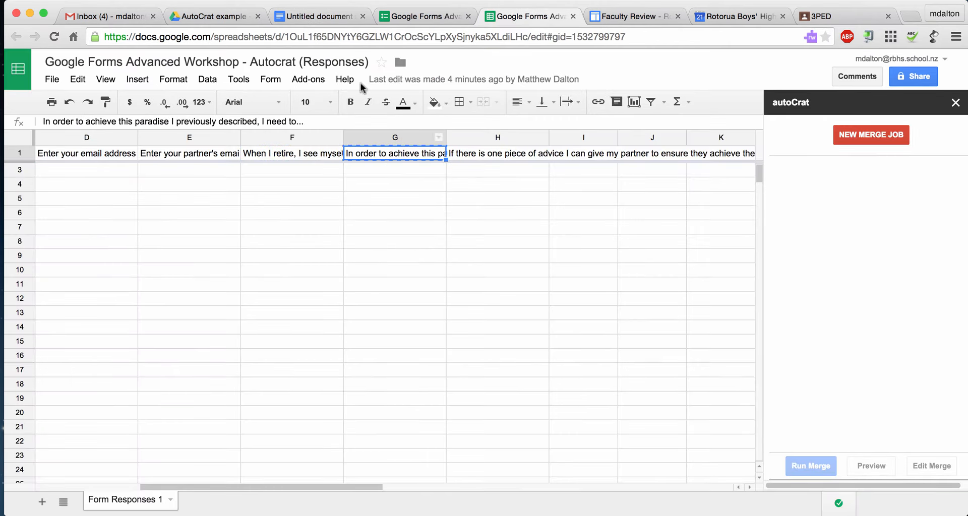
pyautogui.click(408, 16)
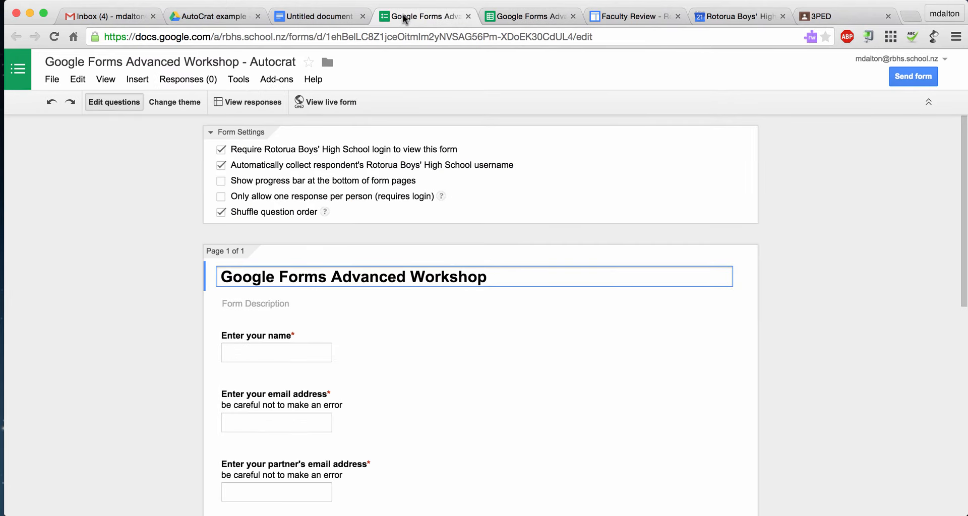
pyautogui.click(315, 16)
pyautogui.write('In order to achieve this paradise I previously described, I need to...')
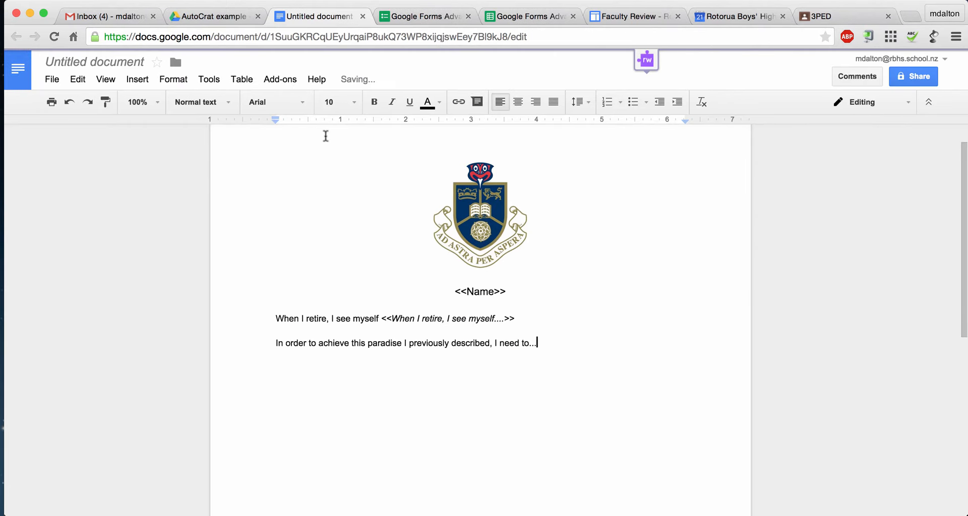
# Replace the paradise heading's trailing dots with the tag "<<In order to achieve this paradise I previously described, I need to...>>" and start a new paragraph.
pyautogui.hotkey('shift', 'Left')
pyautogui.hotkey('shift', 'Left')
pyautogui.hotkey('shift', 'Left')
pyautogui.write('<<')
pyautogui.write('In order to achieve this paradise I previously described, I need to...')
pyautogui.write('>>')
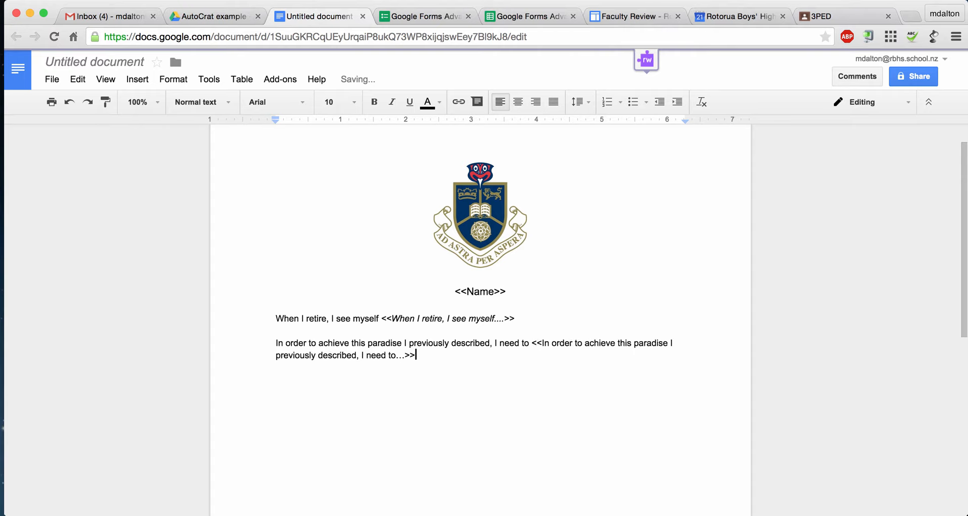
pyautogui.press('Return')
# Copy the column H question heading about advice for the partner from the responses spreadsheet into the document's new paragraph.
pyautogui.click(529, 17)
pyautogui.press('Right')
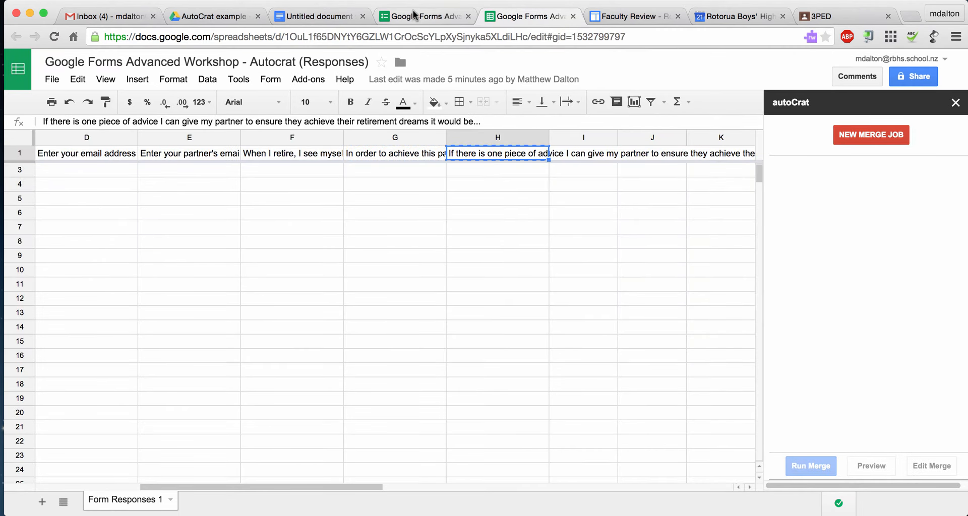
pyautogui.click(330, 17)
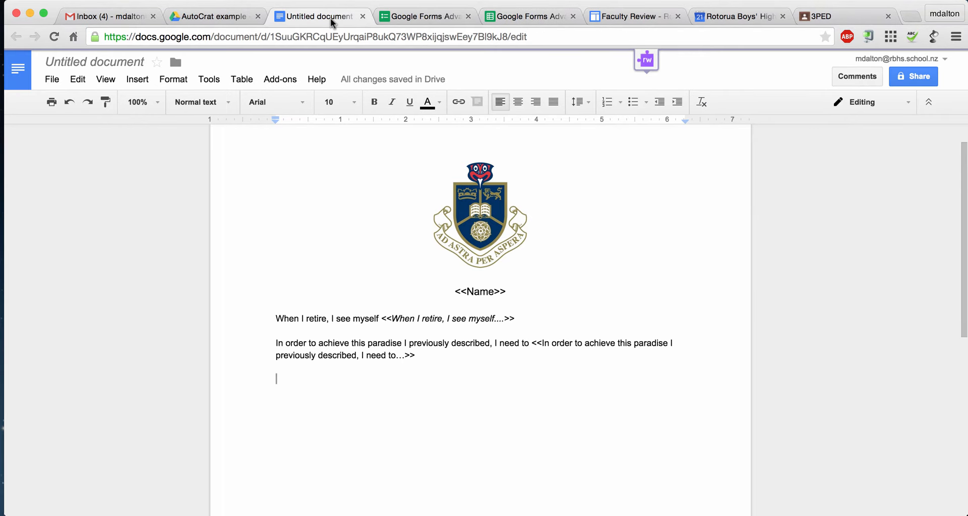
pyautogui.press('super+v')
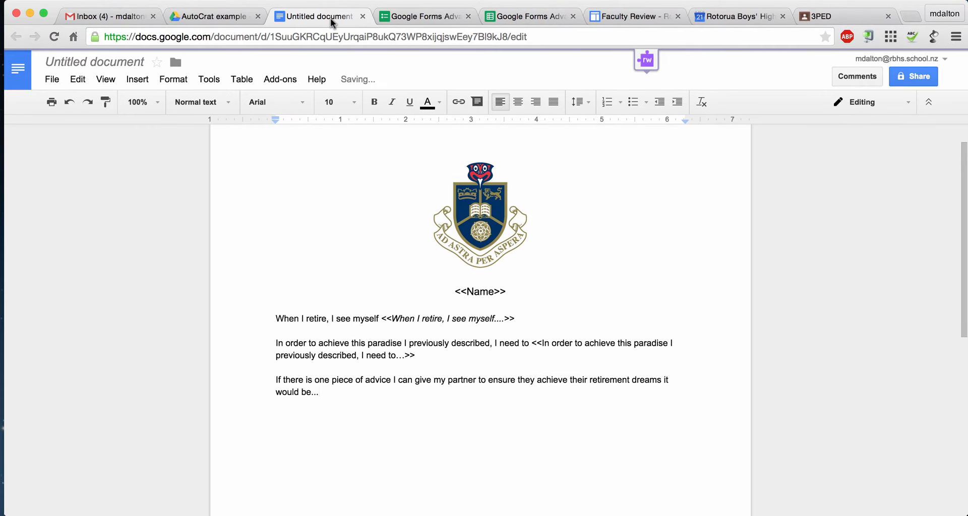
# Replace the advice heading's trailing dots with its full original wording as a merge tag in << >>, and start a new paragraph.
pyautogui.press('BackSpace')
pyautogui.press('BackSpace')
pyautogui.press('BackSpace')
pyautogui.write('<<')
pyautogui.press('super+v')
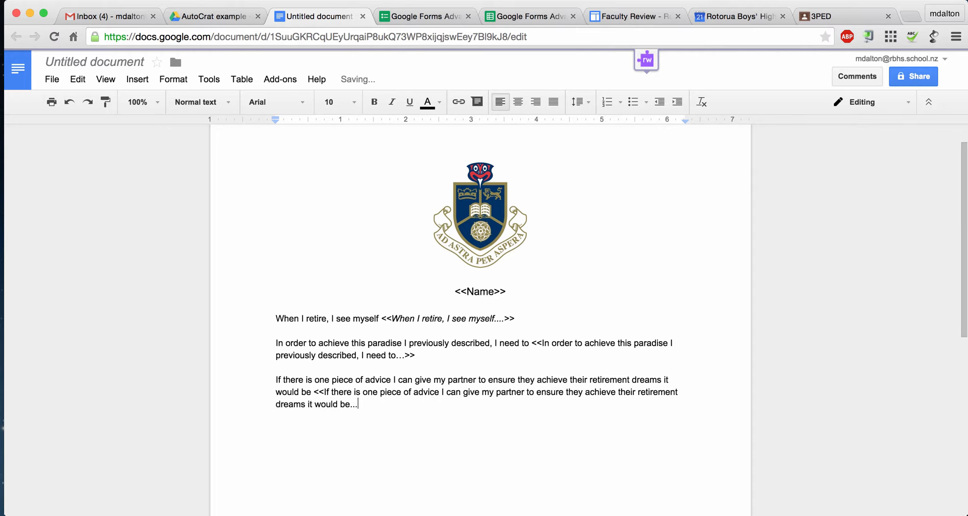
pyautogui.write('>>')
pyautogui.press('Return')
pyautogui.press('Return')
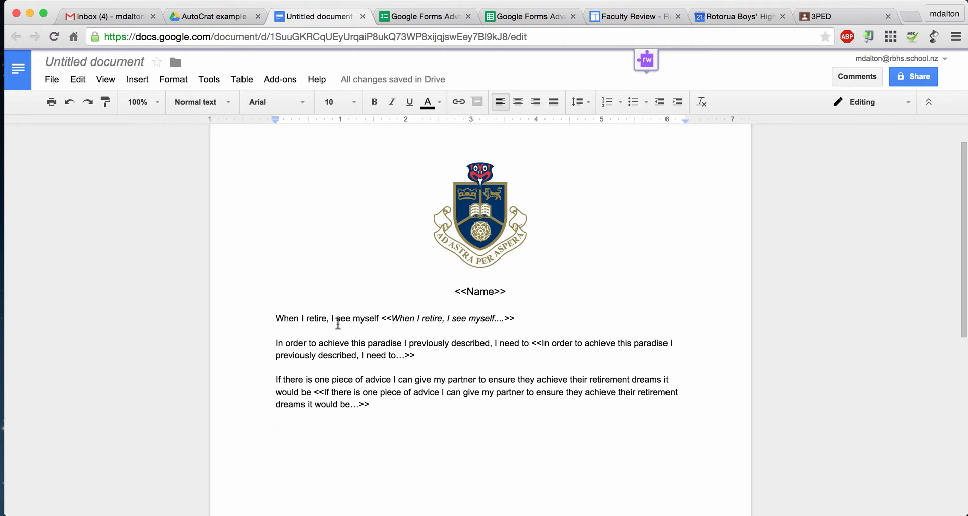
# Try extra spaces and a line break before the "<<When I retire, I see myself....>>" tag, and remove them again.
pyautogui.click(379, 317)
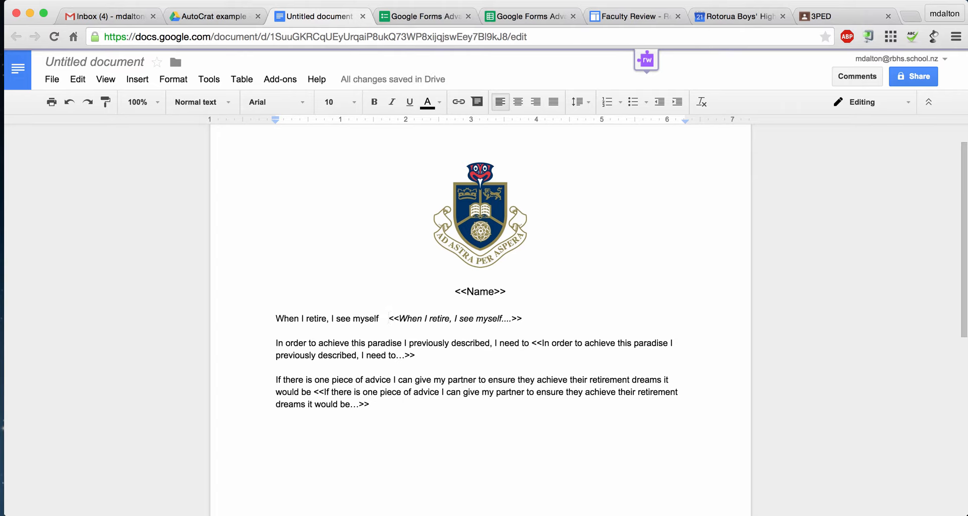
pyautogui.press('BackSpace')
pyautogui.press('BackSpace')
pyautogui.press('BackSpace')
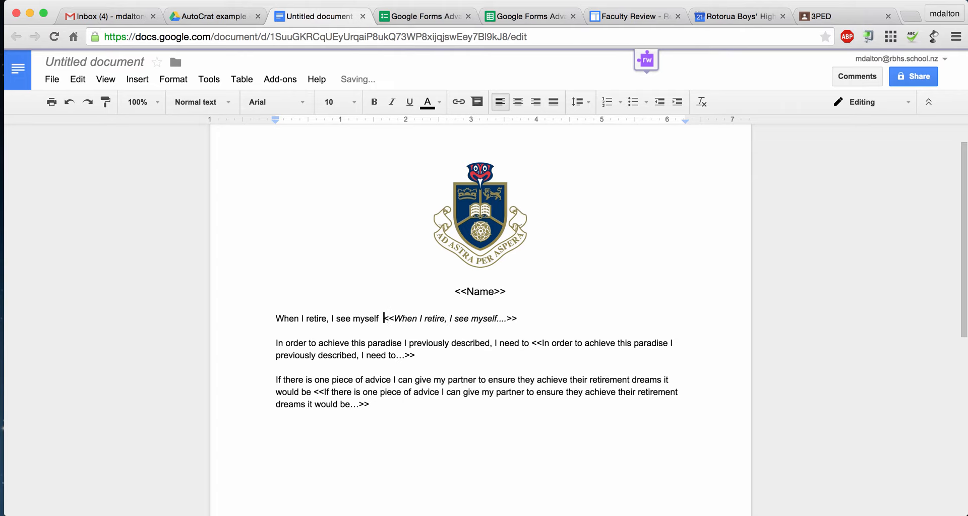
pyautogui.press('Return')
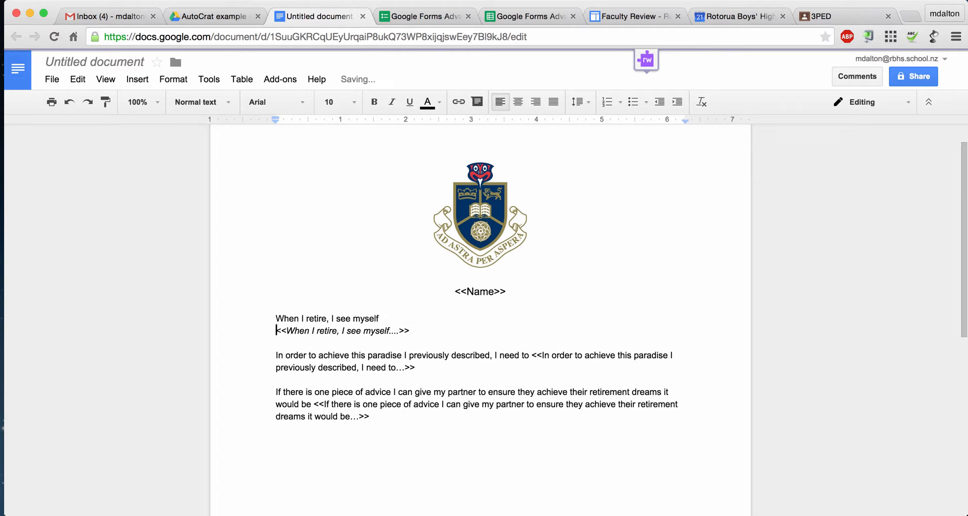
pyautogui.press('BackSpace')
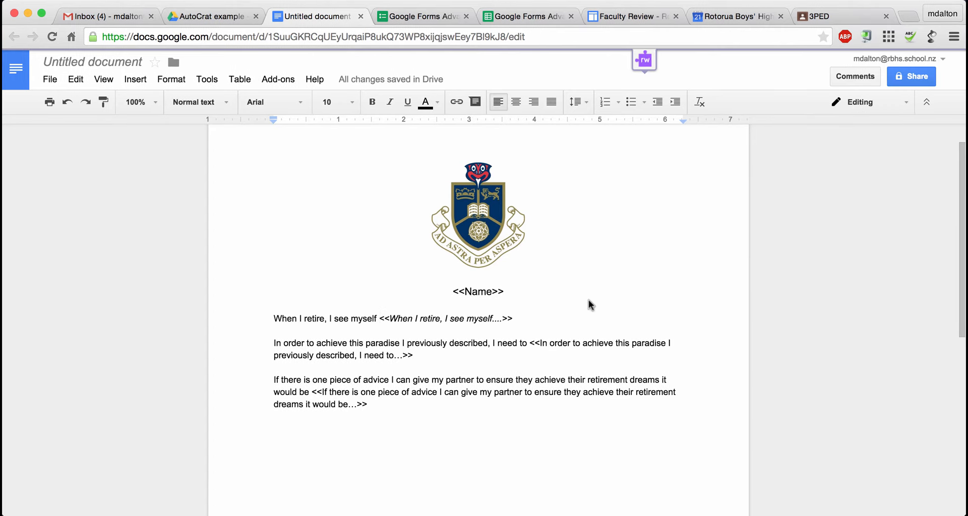
# Rename the document as "AutoCrat example merge template" and close it.
pyautogui.click(106, 65)
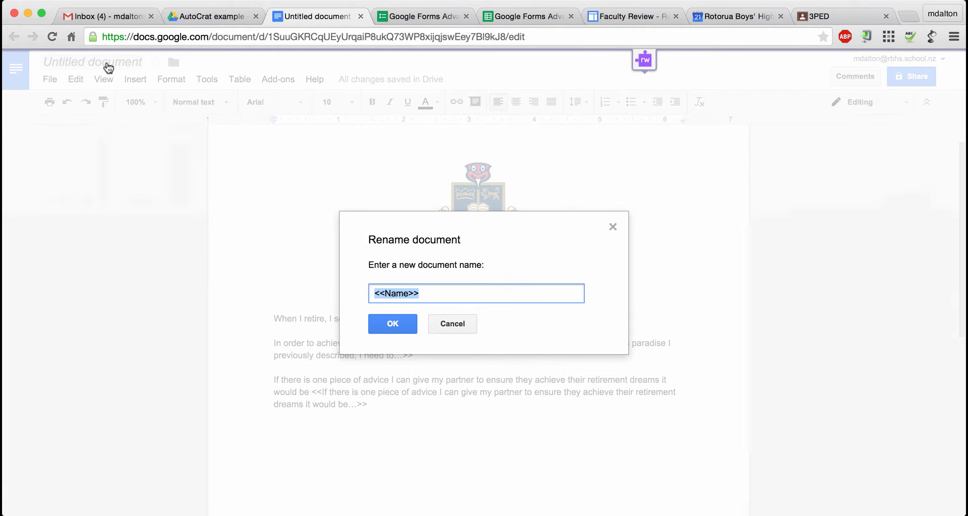
pyautogui.write('AutoCrat')
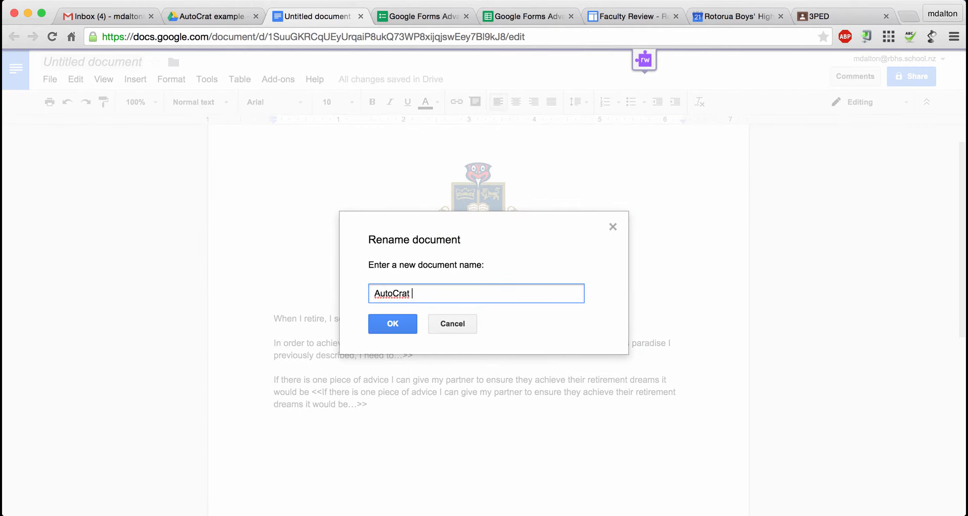
pyautogui.write(' example merge template')
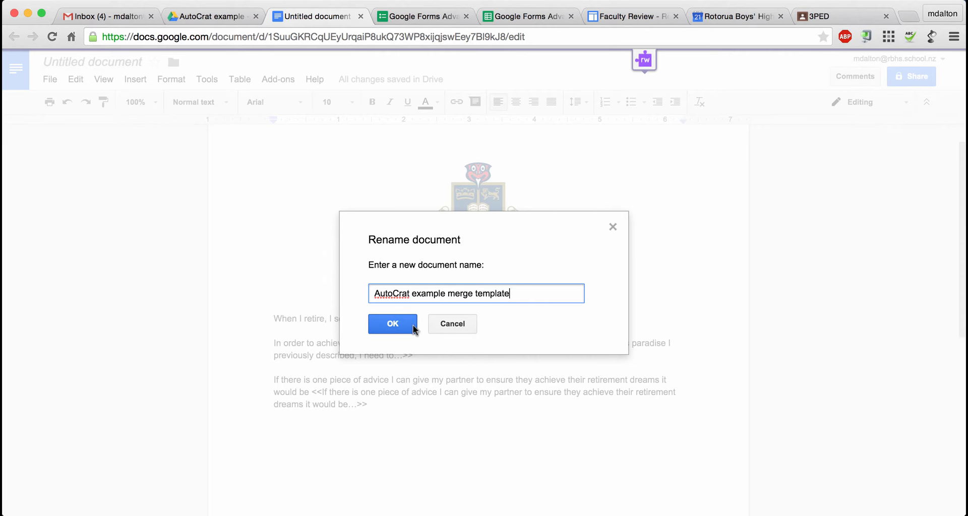
pyautogui.click(398, 331)
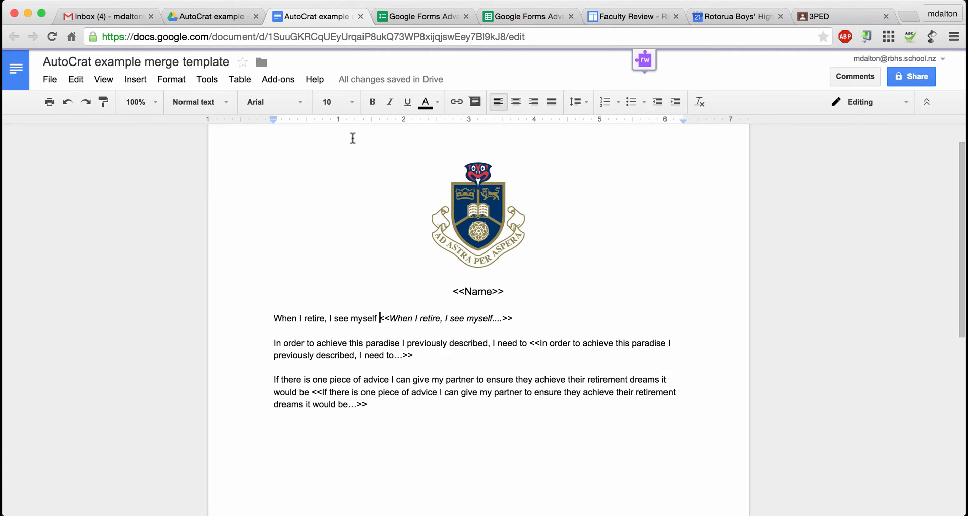
pyautogui.click(363, 17)
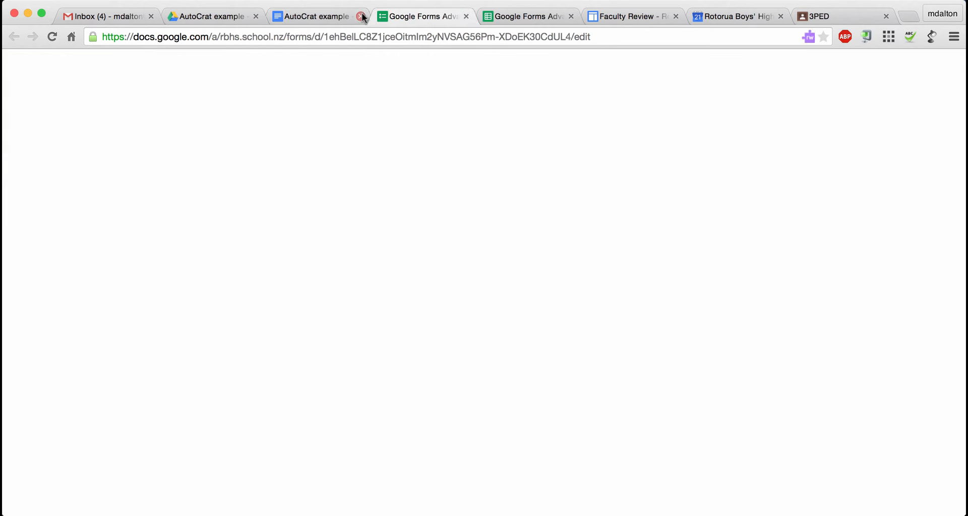
# Start a new autoCrat merge job from the responses spreadsheet, using the template document in Drive's "AutoCrat example" folder.
pyautogui.click(409, 14)
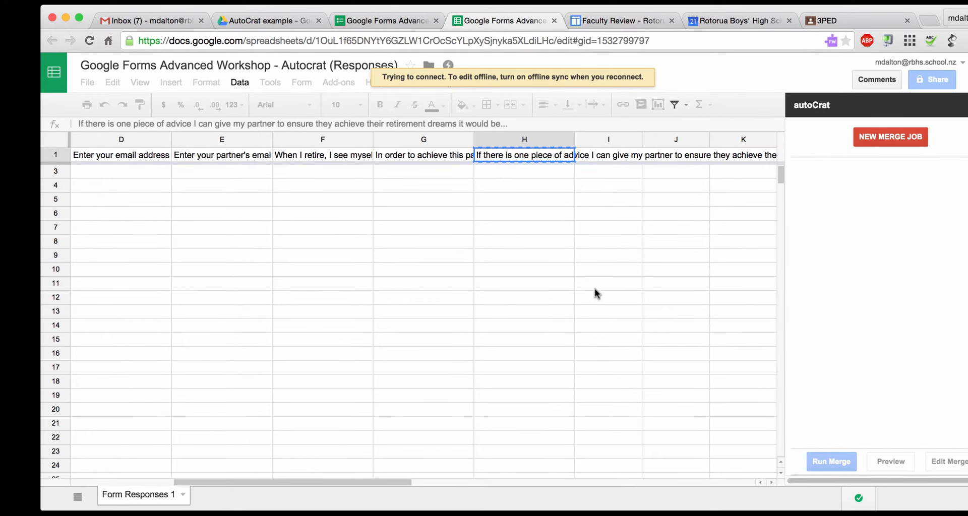
pyautogui.click(884, 143)
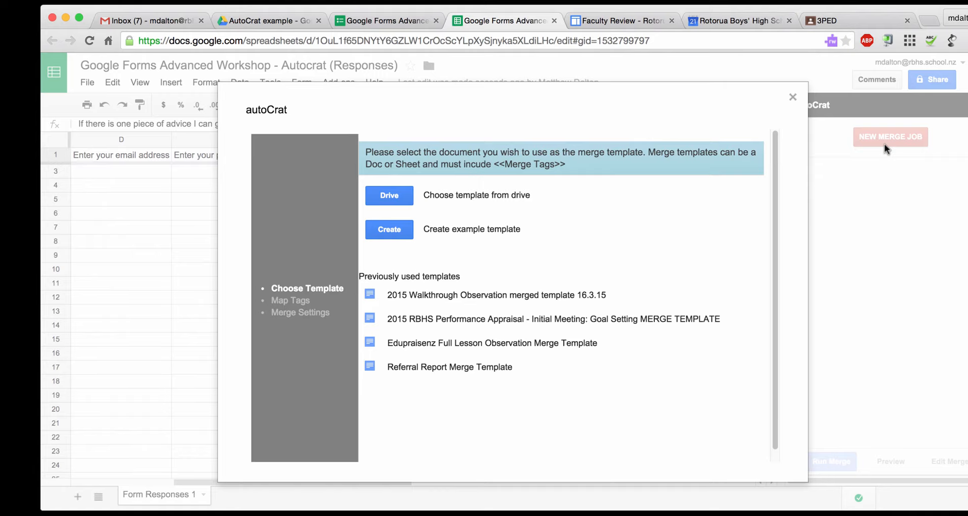
pyautogui.click(388, 197)
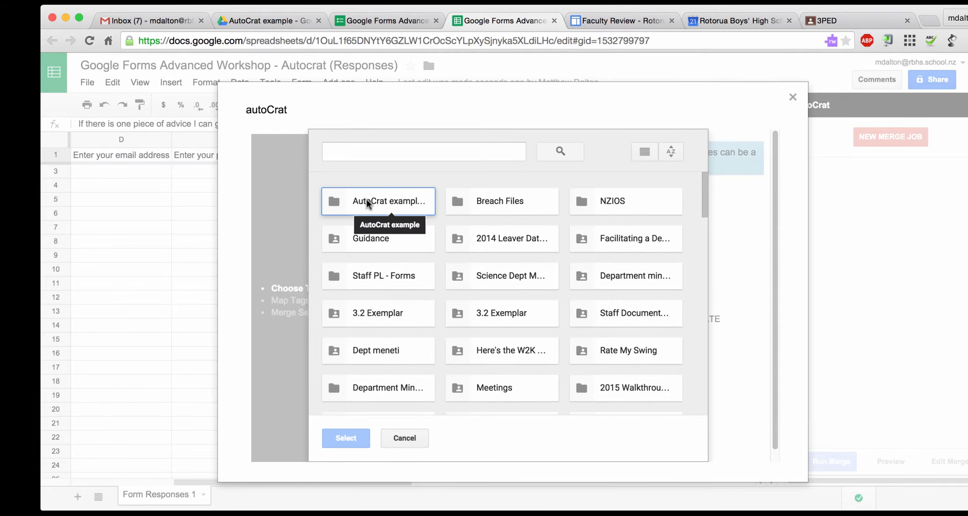
pyautogui.doubleClick(367, 203)
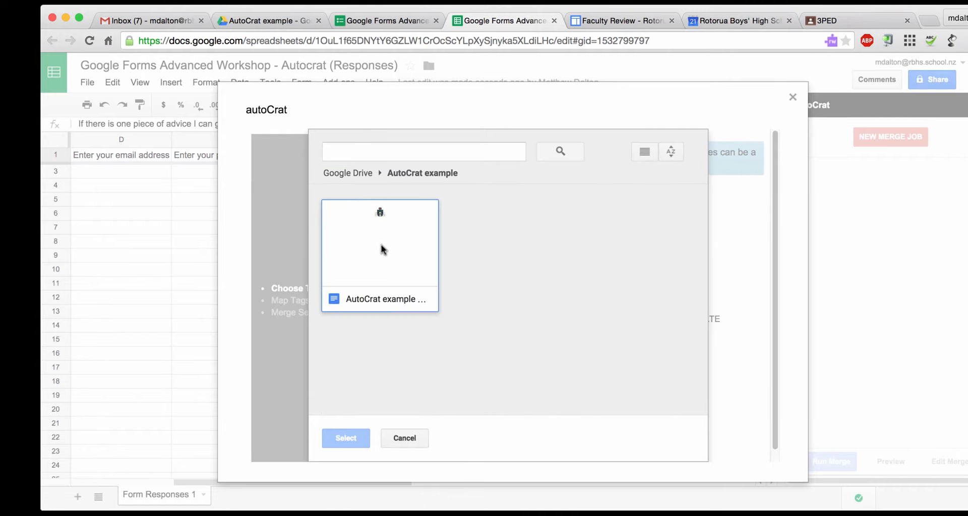
pyautogui.click(382, 249)
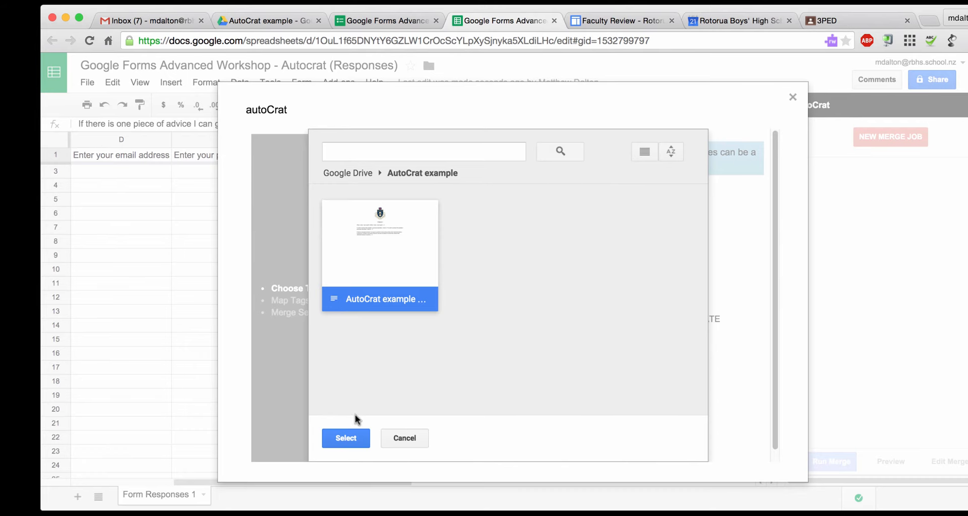
pyautogui.click(349, 438)
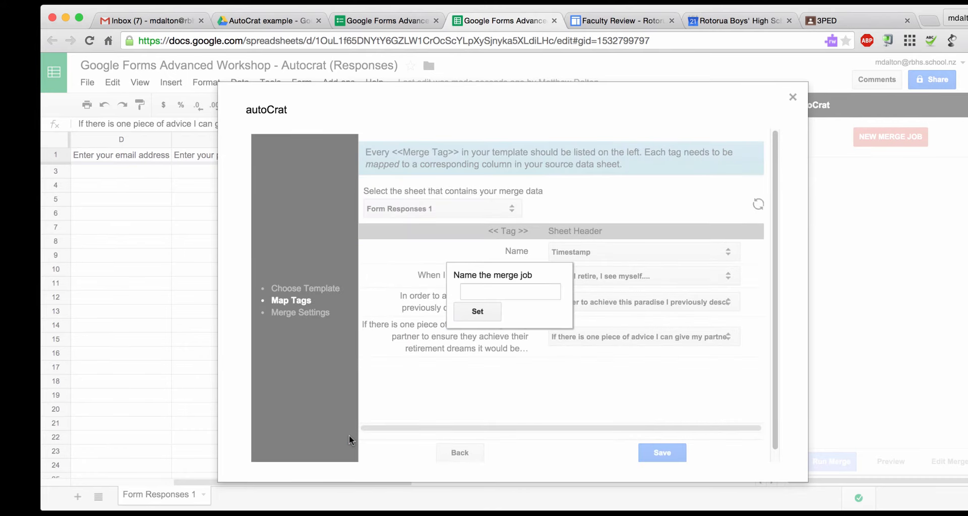
# Name the merge job "AutoCrat example".
pyautogui.click(472, 293)
pyautogui.write('AutoCrat ')
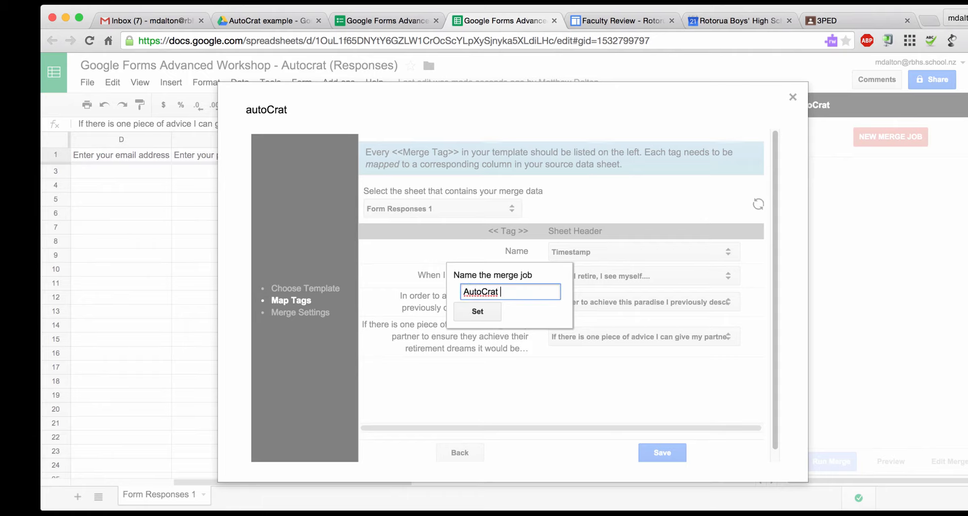
pyautogui.write('example')
pyautogui.click(477, 316)
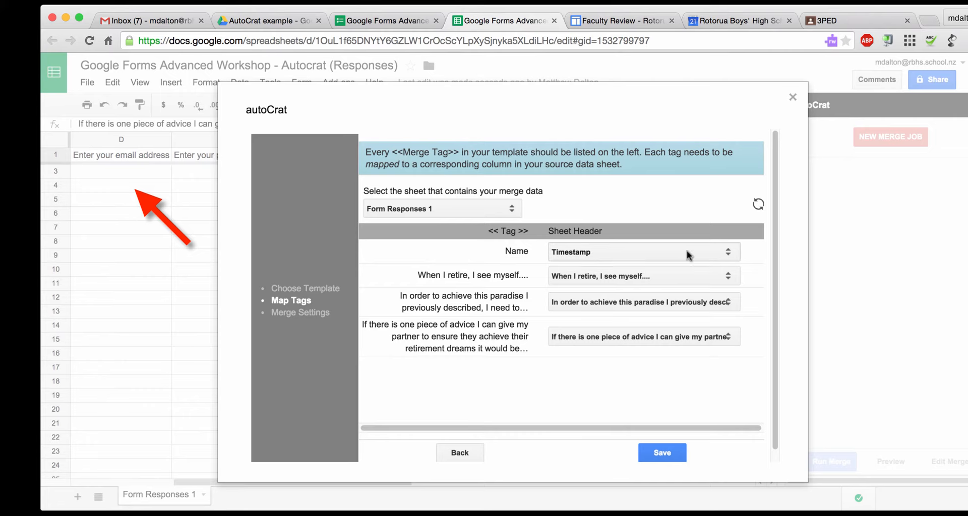
# Map the Name tag to the "Enter your name" column and save the tag mapping.
pyautogui.click(730, 252)
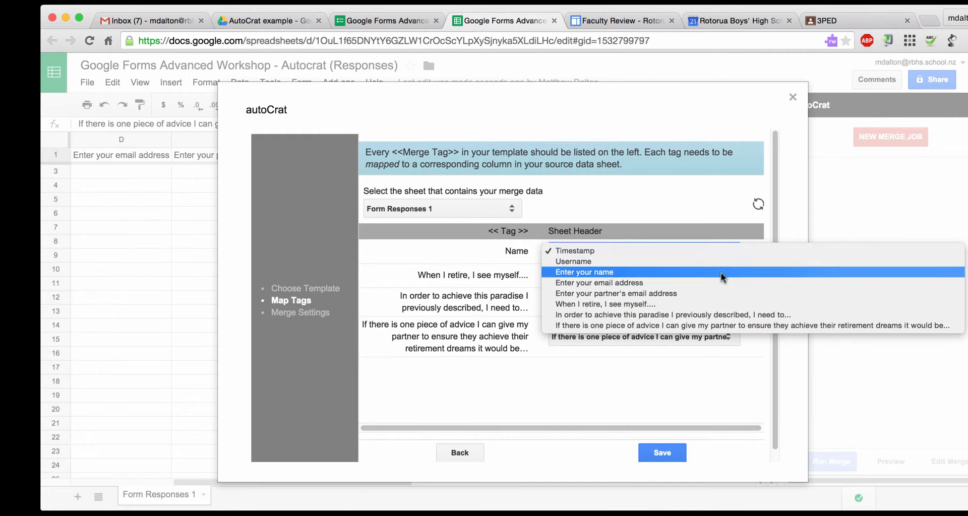
pyautogui.click(721, 273)
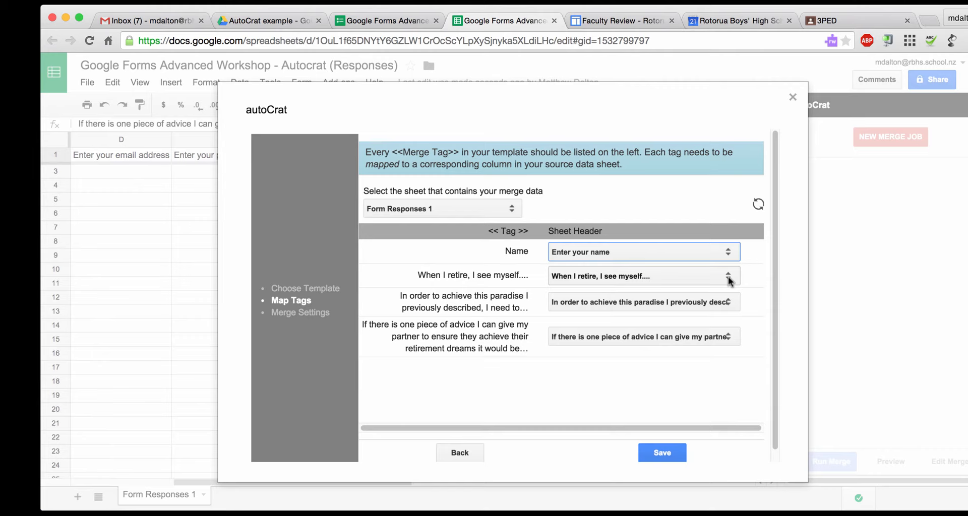
pyautogui.click(665, 384)
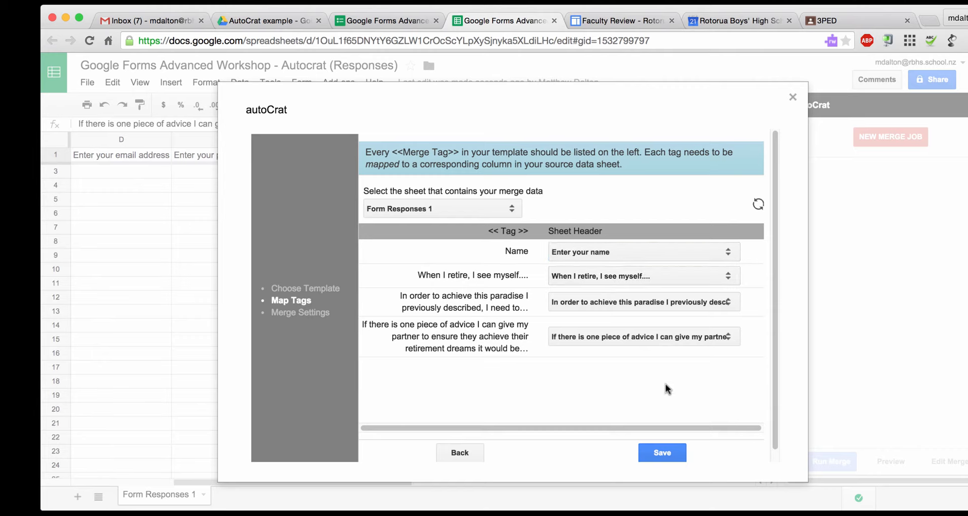
pyautogui.click(661, 454)
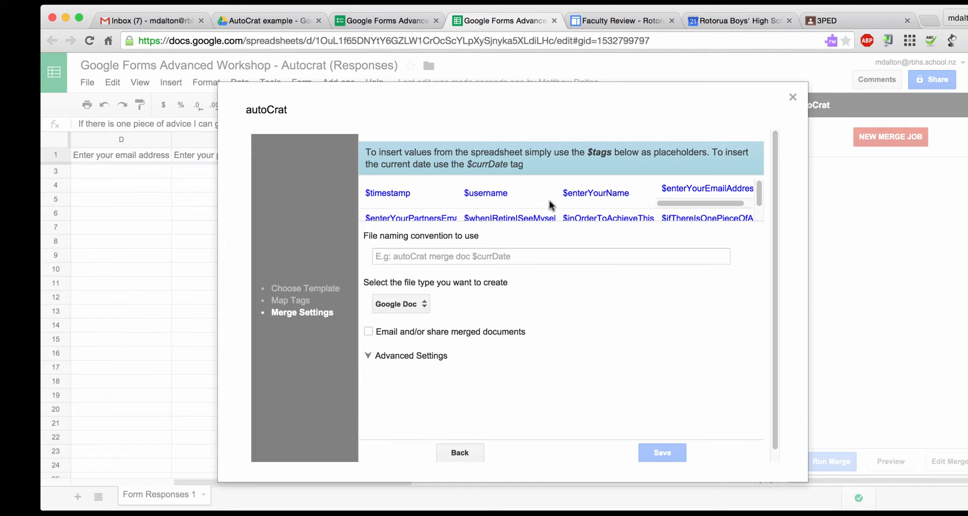
# Set the merged documents' file naming convention to the $enterYourName placeholder.
pyautogui.scroll(-2, 547, 204)
pyautogui.scroll(2, 555, 199)
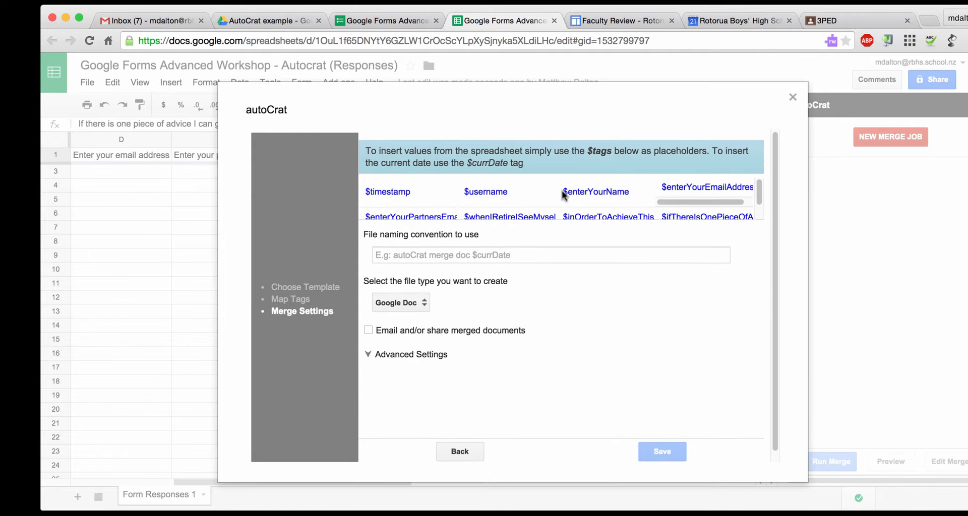
pyautogui.moveTo(561, 190); pyautogui.dragTo(630, 187)
pyautogui.press('super+c')
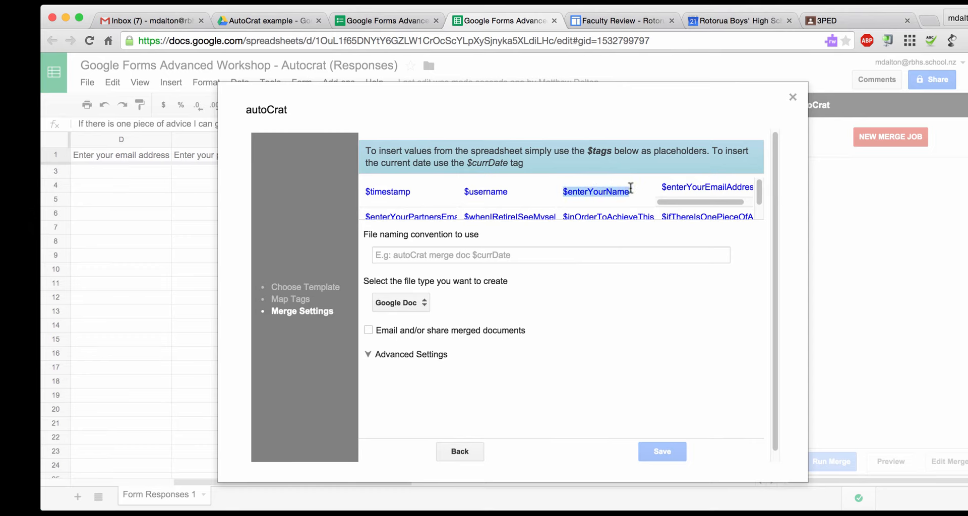
pyautogui.click(504, 255)
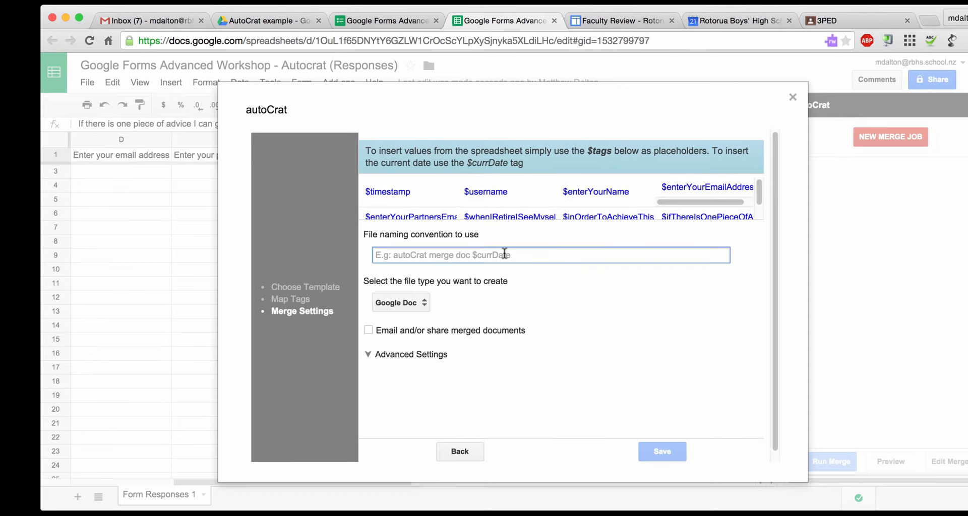
pyautogui.press('super+v')
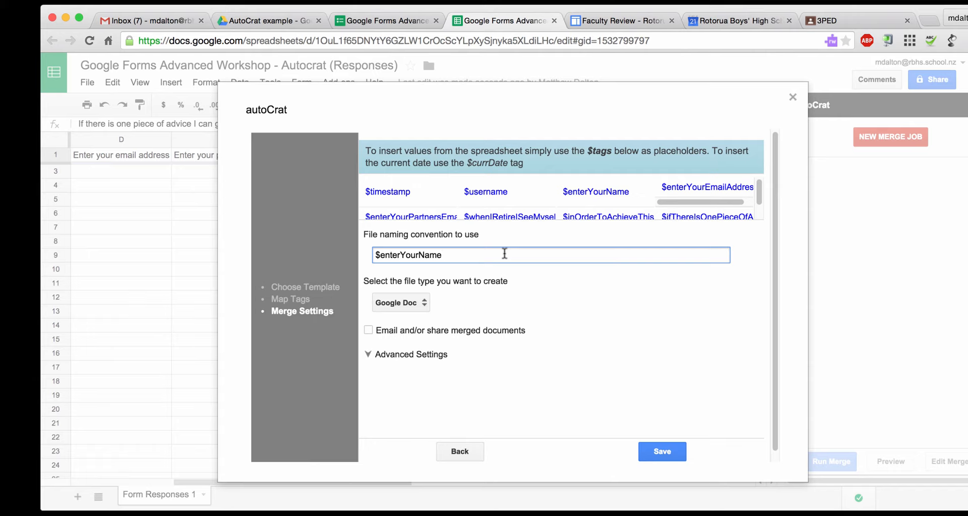
# Keep Google Doc as the output file type and enable emailing and sharing of the merged documents.
pyautogui.click(425, 302)
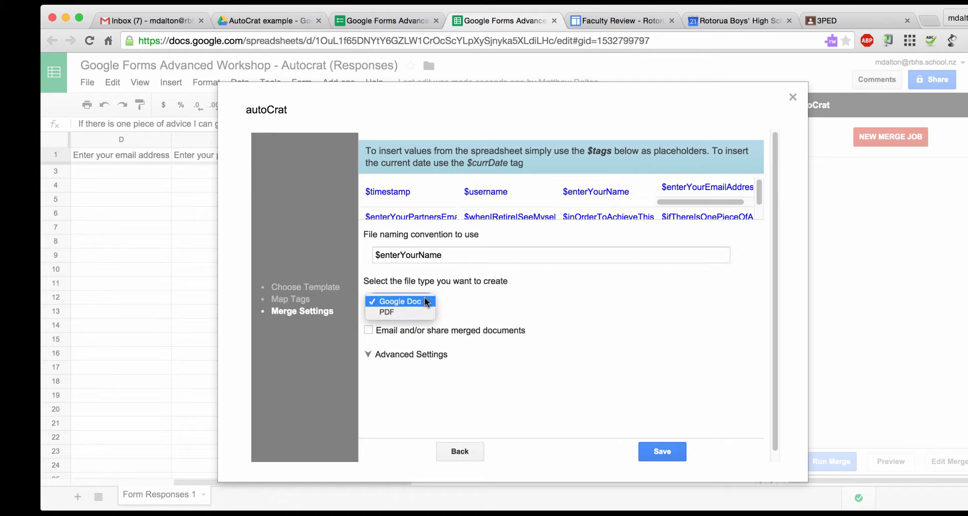
pyautogui.click(426, 302)
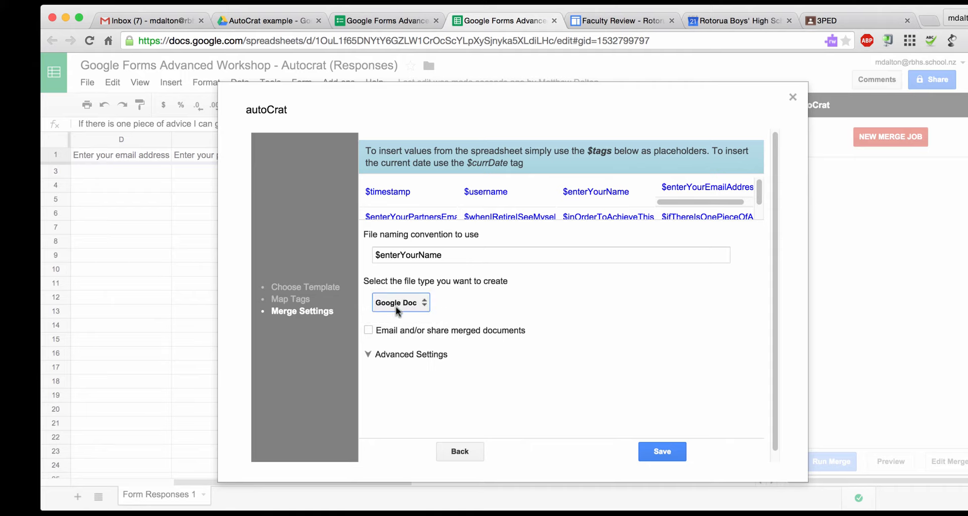
pyautogui.click(369, 330)
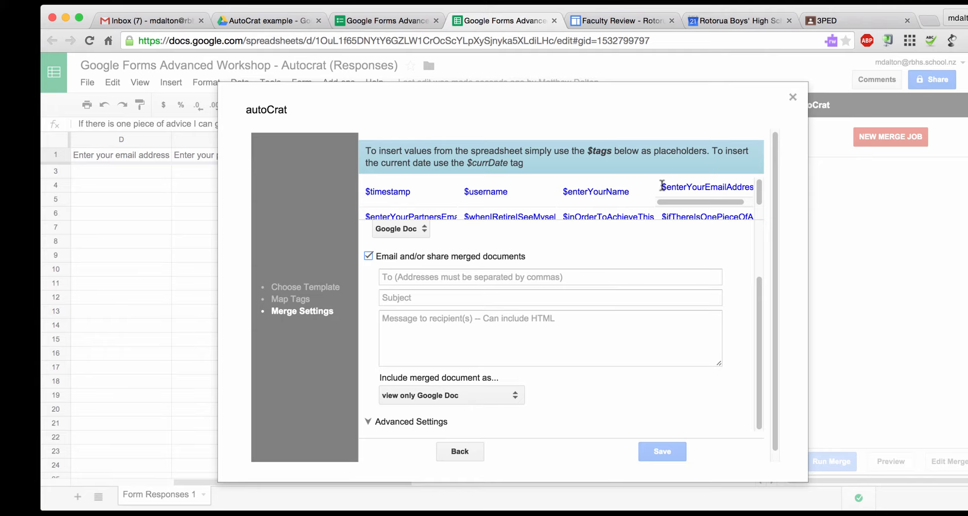
pyautogui.moveTo(667, 186); pyautogui.dragTo(750, 182)
pyautogui.press('super+c')
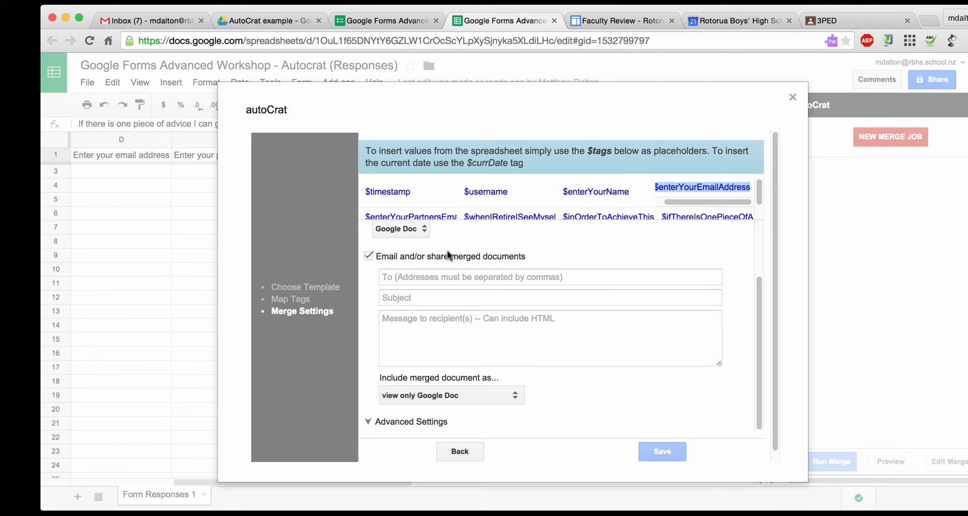
pyautogui.click(433, 275)
pyautogui.press('super+v')
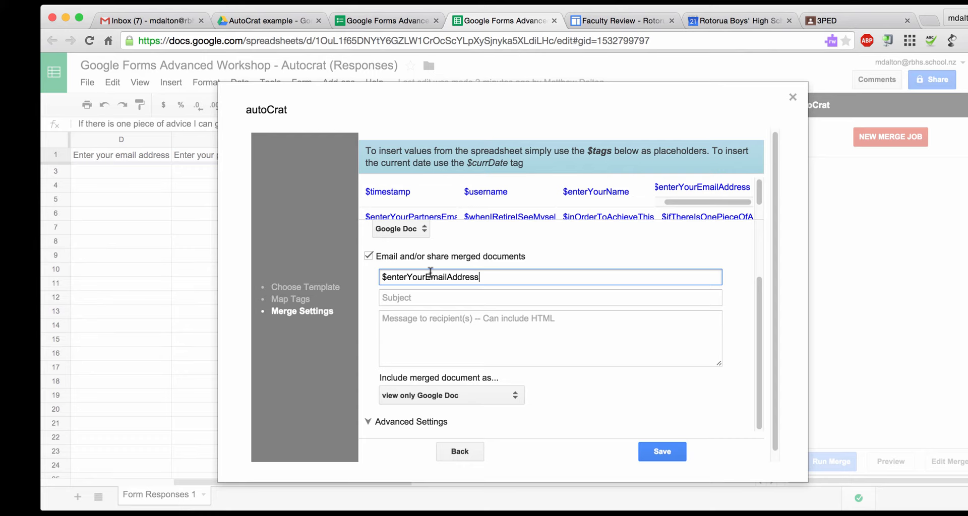
pyautogui.press('super+a')
pyautogui.press('BackSpace')
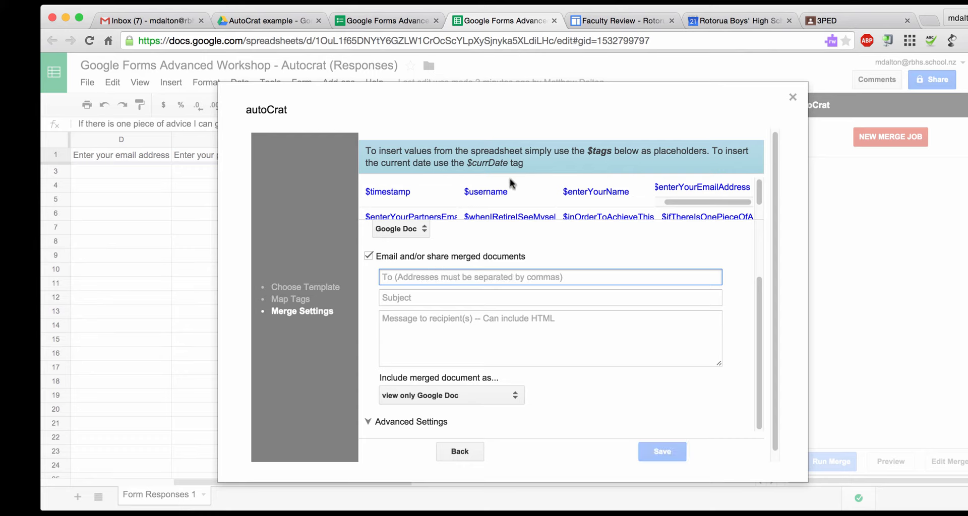
# Address the email to the $username placeholder and set its subject to "Your retirement plan".
pyautogui.moveTo(506, 193); pyautogui.dragTo(461, 192)
pyautogui.press('super+c')
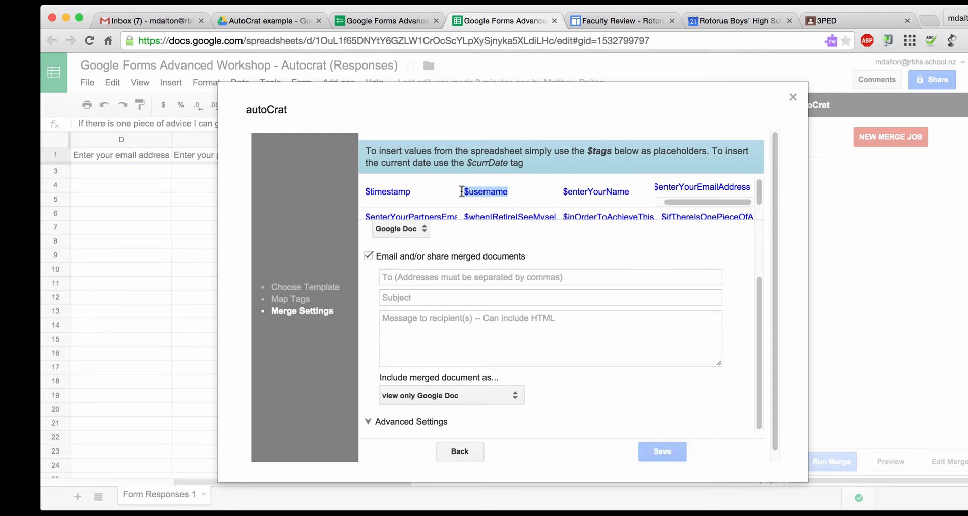
pyautogui.click(425, 275)
pyautogui.press('super+v')
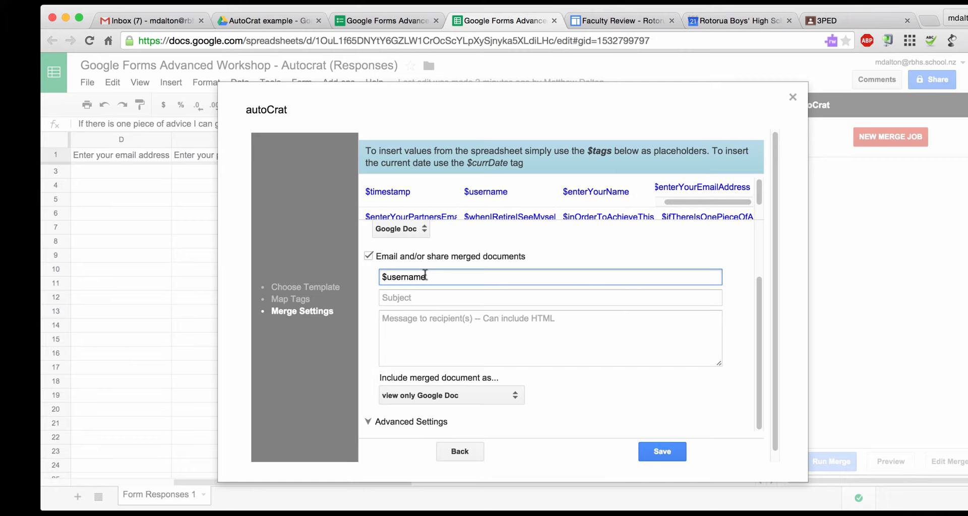
pyautogui.click(410, 298)
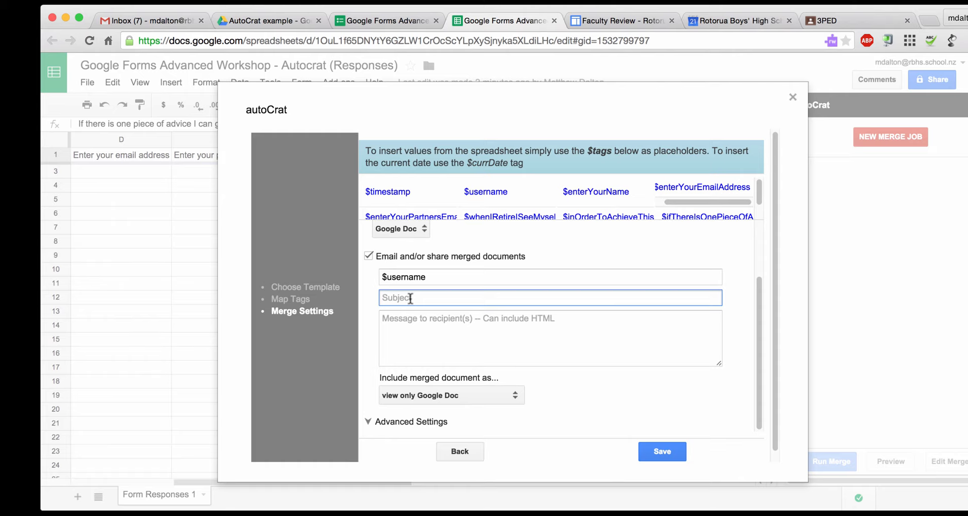
pyautogui.write('Your retirement plan')
# Begin the email message with the greeting "Hello $enterYourName," followed by a blank line.
pyautogui.click(413, 333)
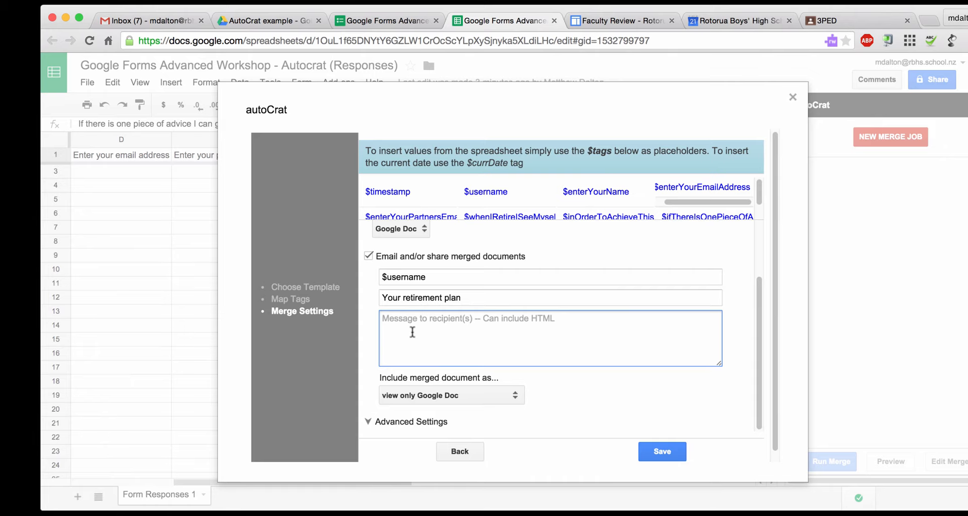
pyautogui.write('Hello')
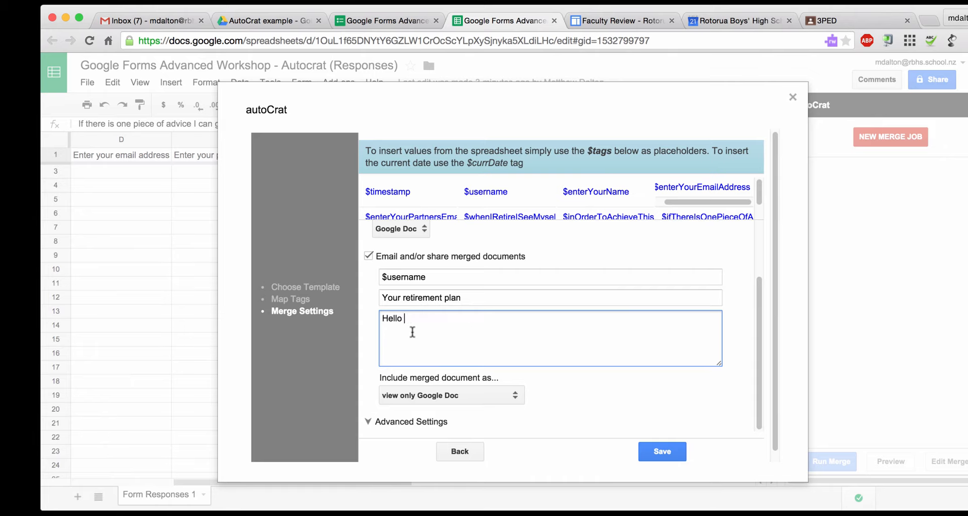
pyautogui.moveTo(562, 191); pyautogui.dragTo(628, 189)
pyautogui.hotkey('ctrl', 'c')
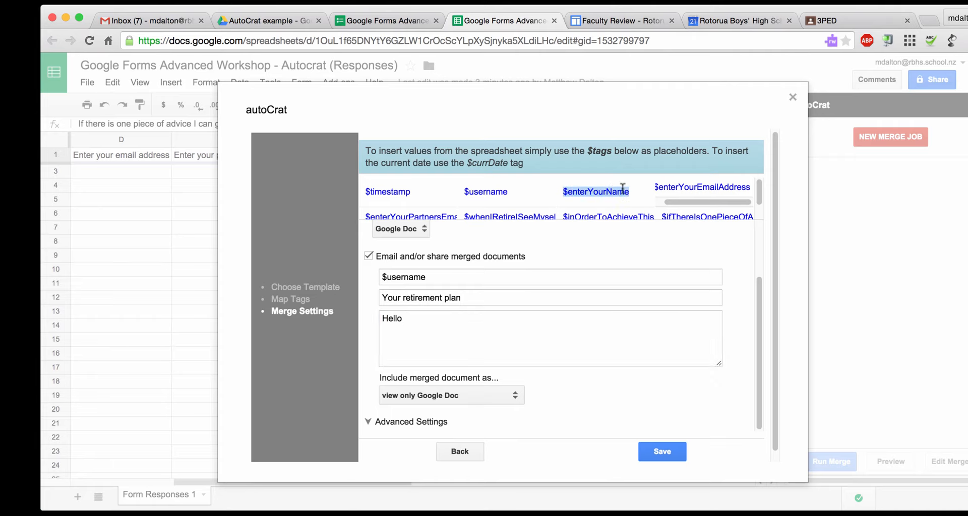
pyautogui.click(464, 325)
pyautogui.hotkey('ctrl', 'v')
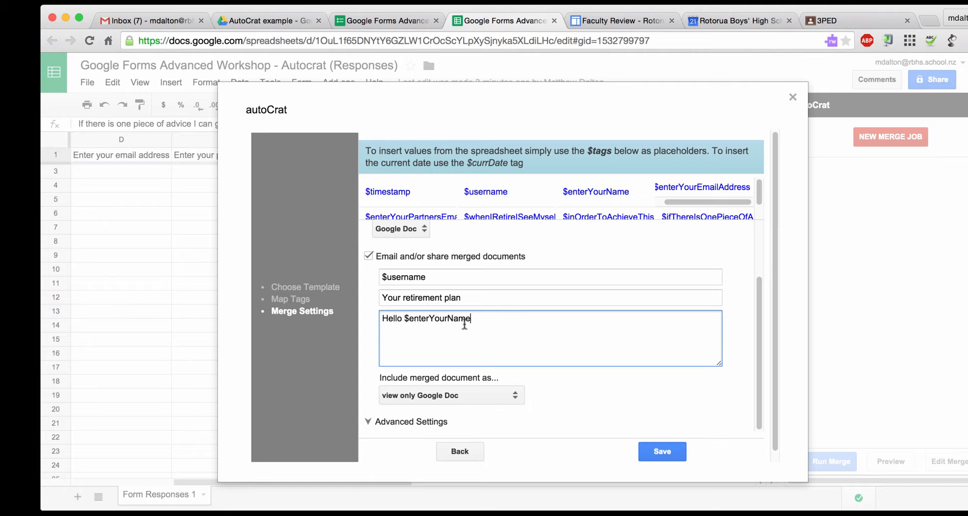
pyautogui.write(',')
pyautogui.press('Return')
pyautogui.press('Return')
pyautogui.press('Return')
# Write "Please find your responses to today's Google Form." as the message body and close with "Regards," and the sender's first name.
pyautogui.write("Please find your responses to today's Google From")
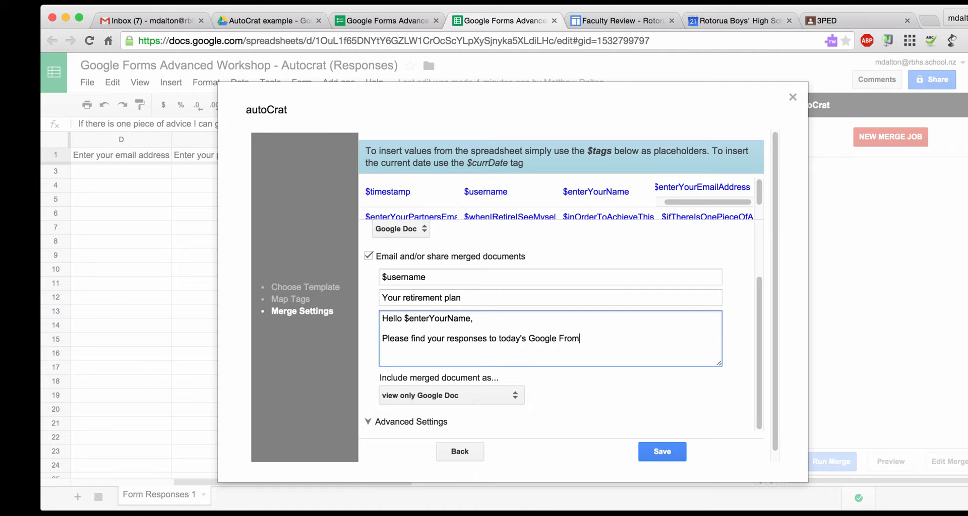
pyautogui.press('BackSpace')
pyautogui.press('BackSpace')
pyautogui.press('BackSpace')
pyautogui.write('orm.')
pyautogui.press('Return')
pyautogui.press('Return')
pyautogui.write('Regards,')
pyautogui.press('Return')
pyautogui.press('Return')
pyautogui.write('Matt')
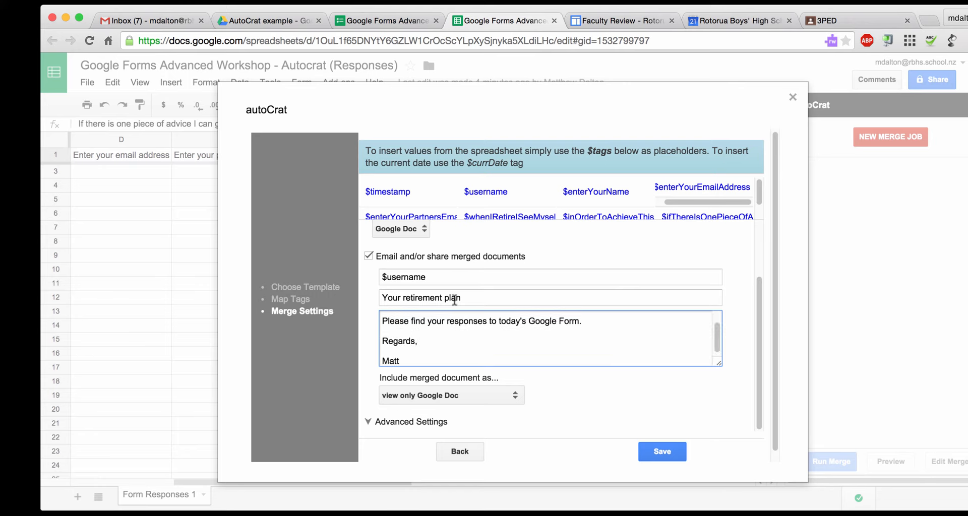
# Add the $enterYourPartnersEmailAddress placeholder as a second recipient after $username.
pyautogui.scroll(4, 433, 329)
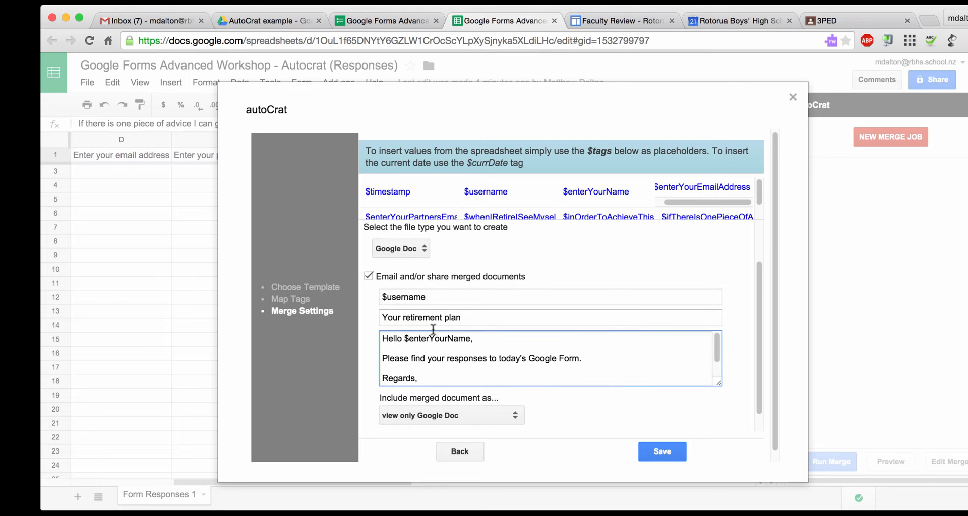
pyautogui.click(446, 297)
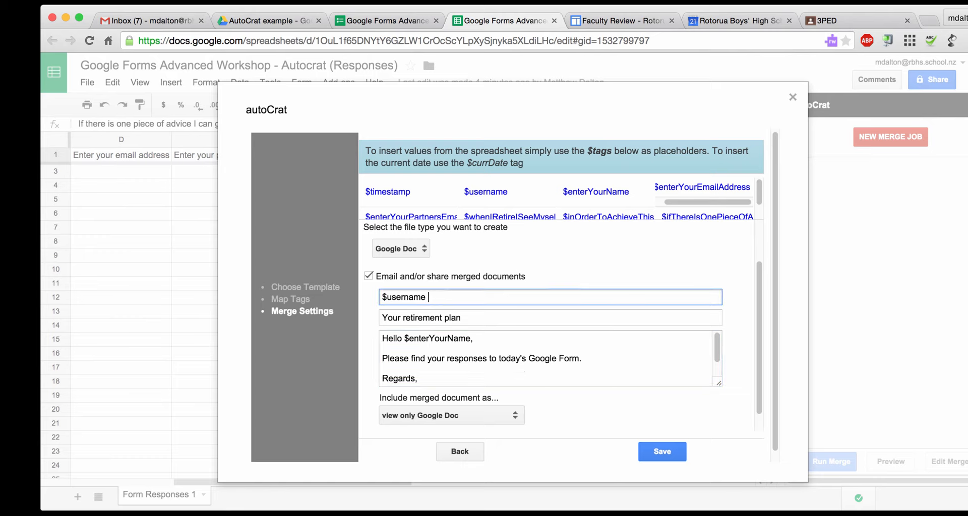
pyautogui.scroll(-1, 552, 199)
pyautogui.scroll(-2, 553, 196)
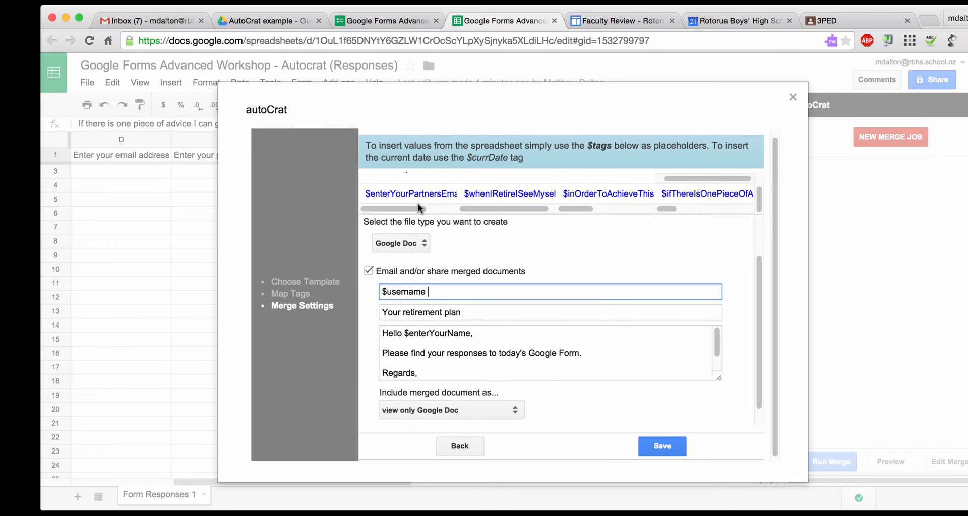
pyautogui.moveTo(365, 194); pyautogui.dragTo(454, 193)
pyautogui.press('super+c')
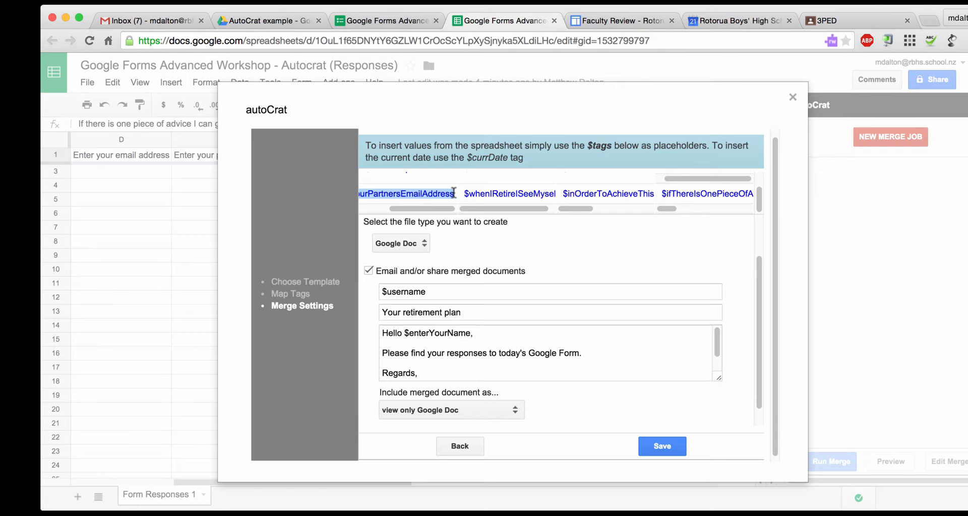
pyautogui.click(437, 292)
pyautogui.press('super+v')
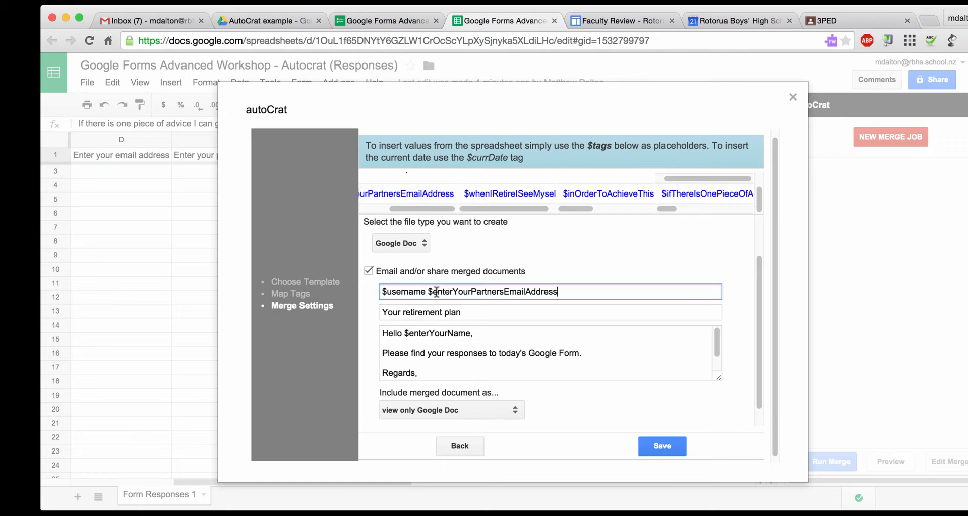
# Include the merged document as an editable Google Doc and expand the advanced merge settings.
pyautogui.scroll(-2, 616, 394)
pyautogui.click(556, 371)
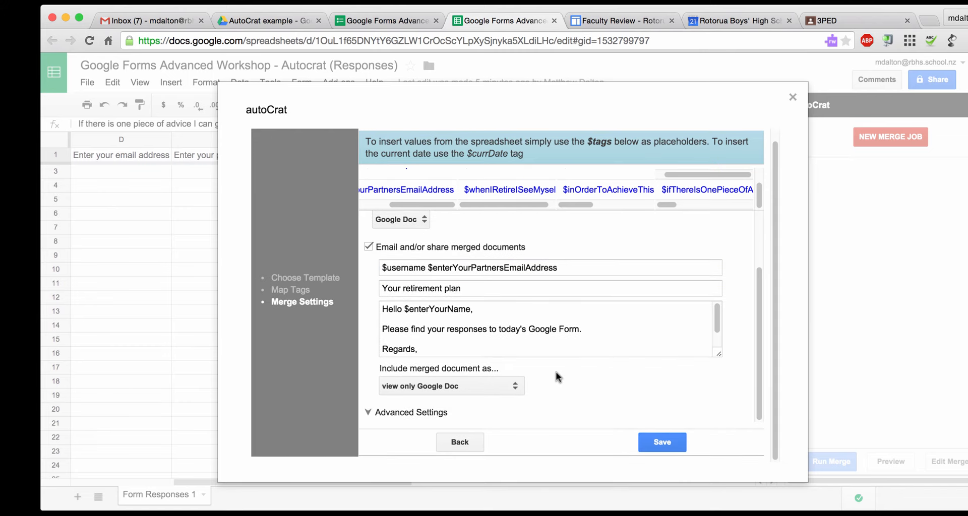
pyautogui.click(515, 386)
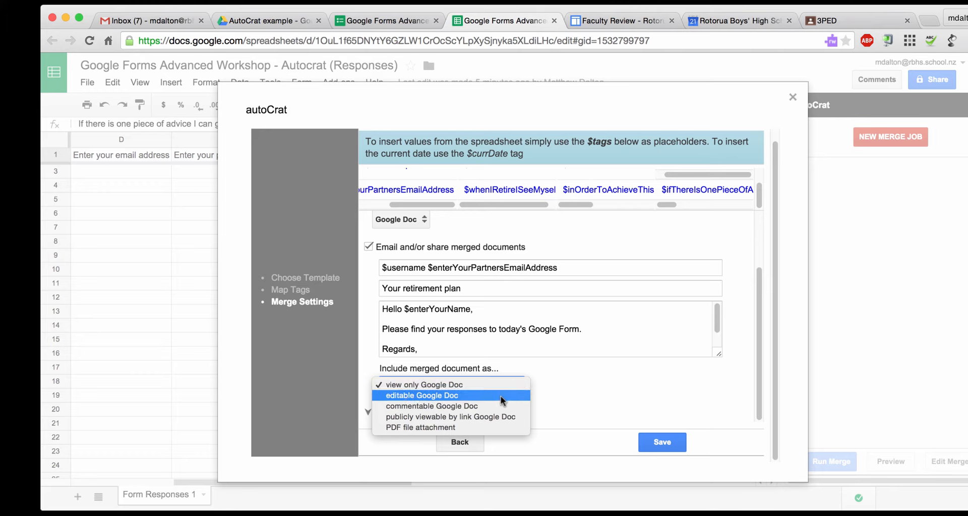
pyautogui.click(501, 395)
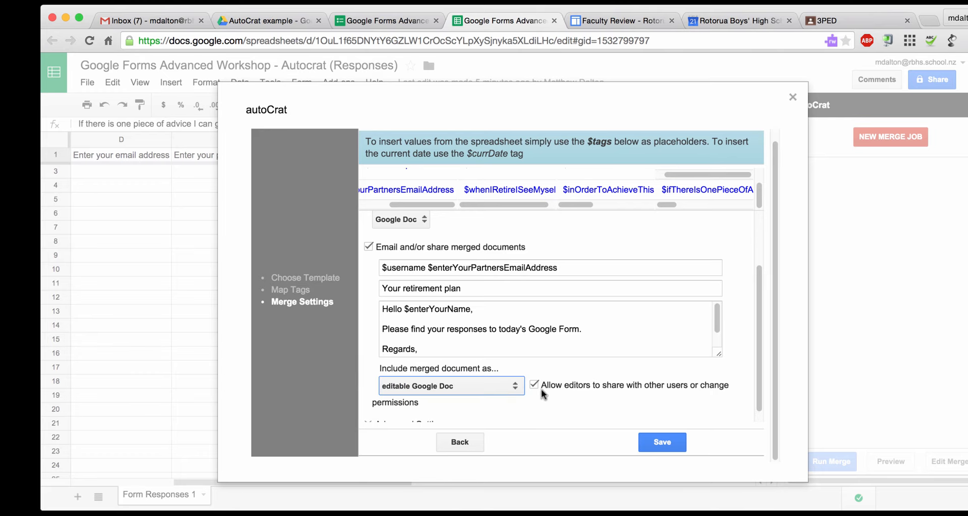
pyautogui.scroll(-1, 540, 389)
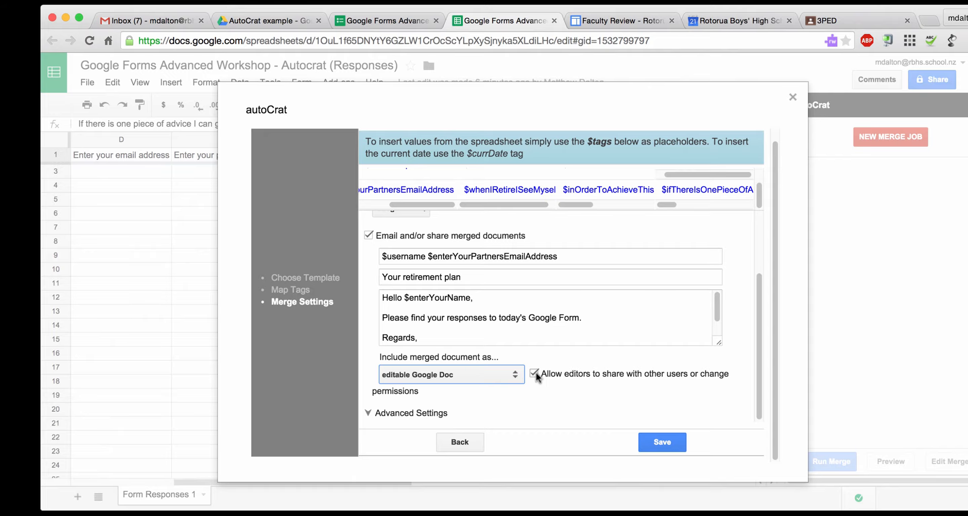
pyautogui.click(368, 412)
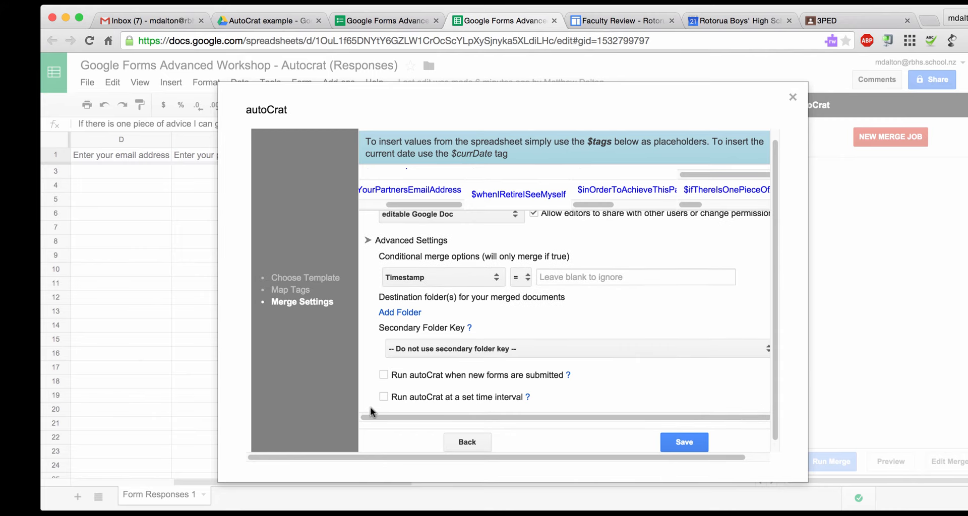
# Set autoCrat to run whenever new forms are submitted.
pyautogui.scroll(-1, 382, 312)
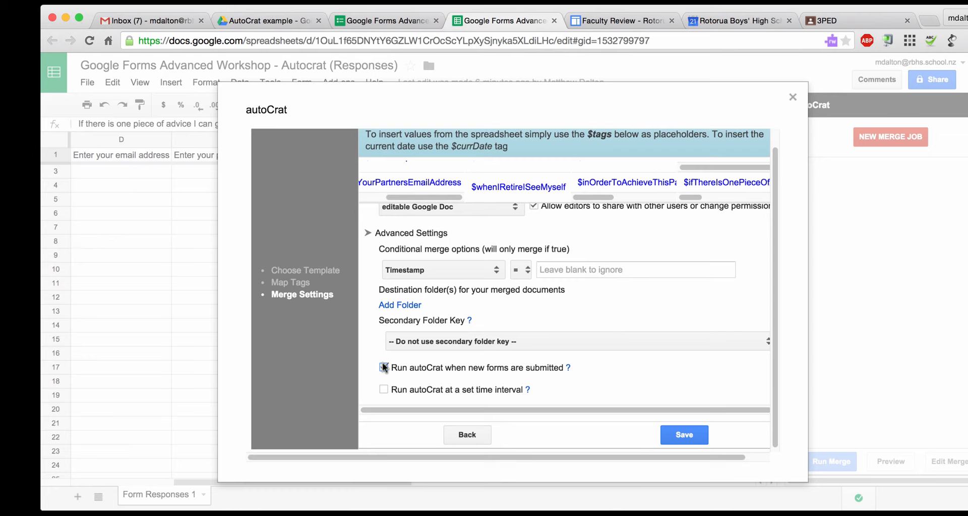
pyautogui.scroll(-1, 508, 319)
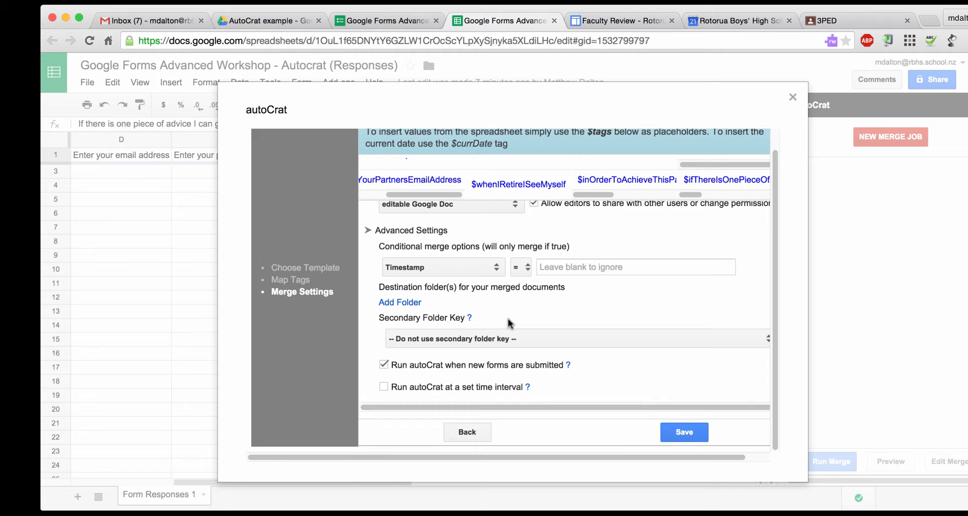
# Add the AutoCrat example folder as the destination for the merged documents and save the merge job.
pyautogui.click(392, 304)
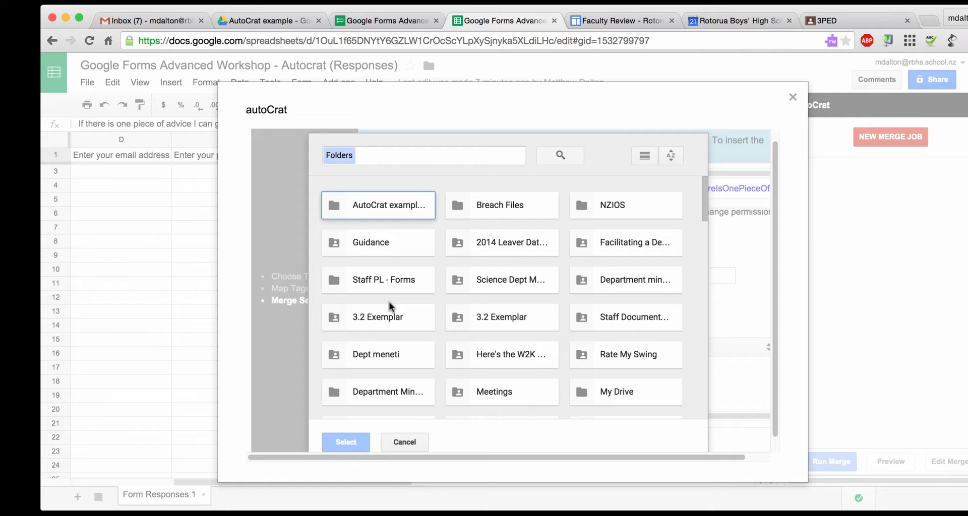
pyautogui.click(356, 206)
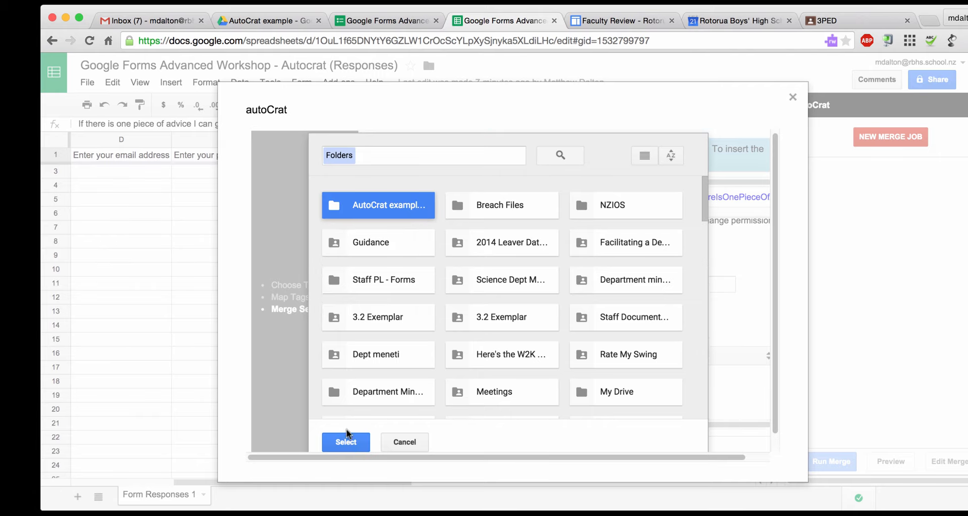
pyautogui.click(349, 442)
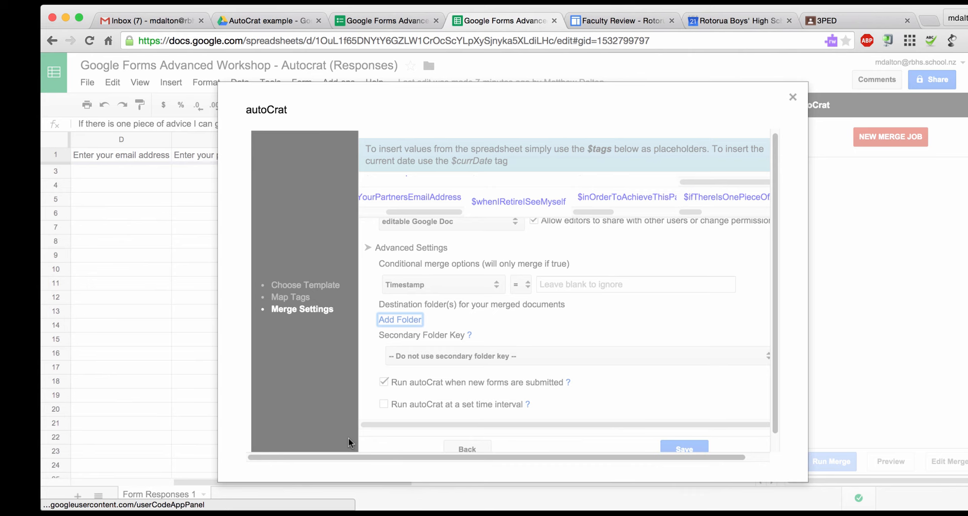
pyautogui.scroll(-2, 507, 359)
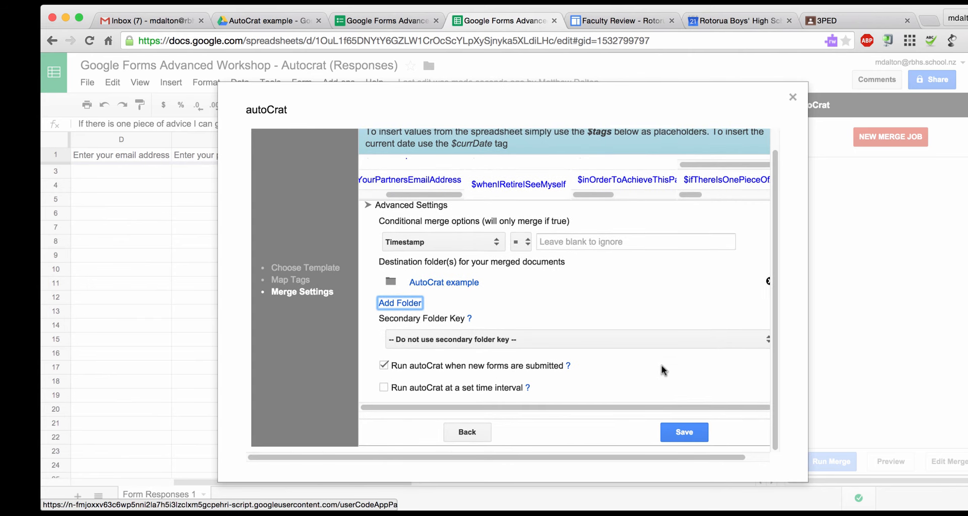
pyautogui.click(685, 433)
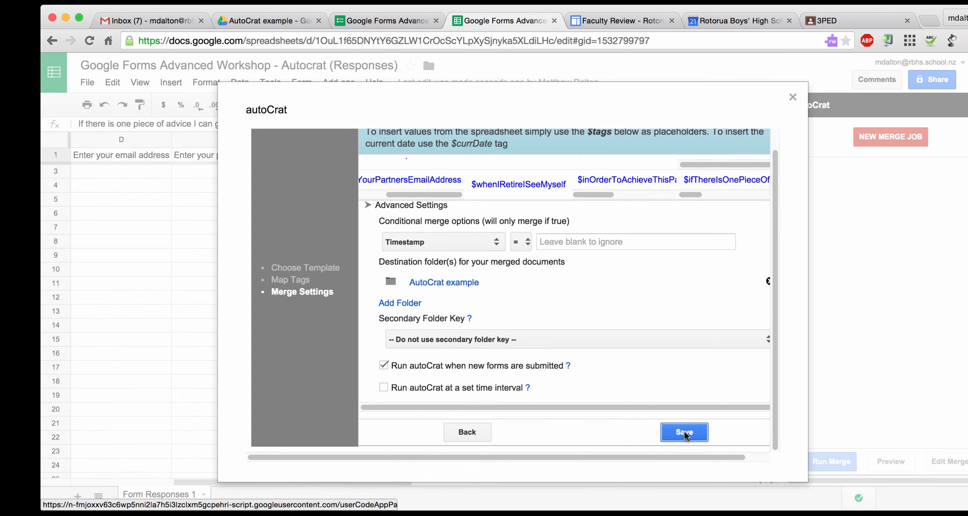